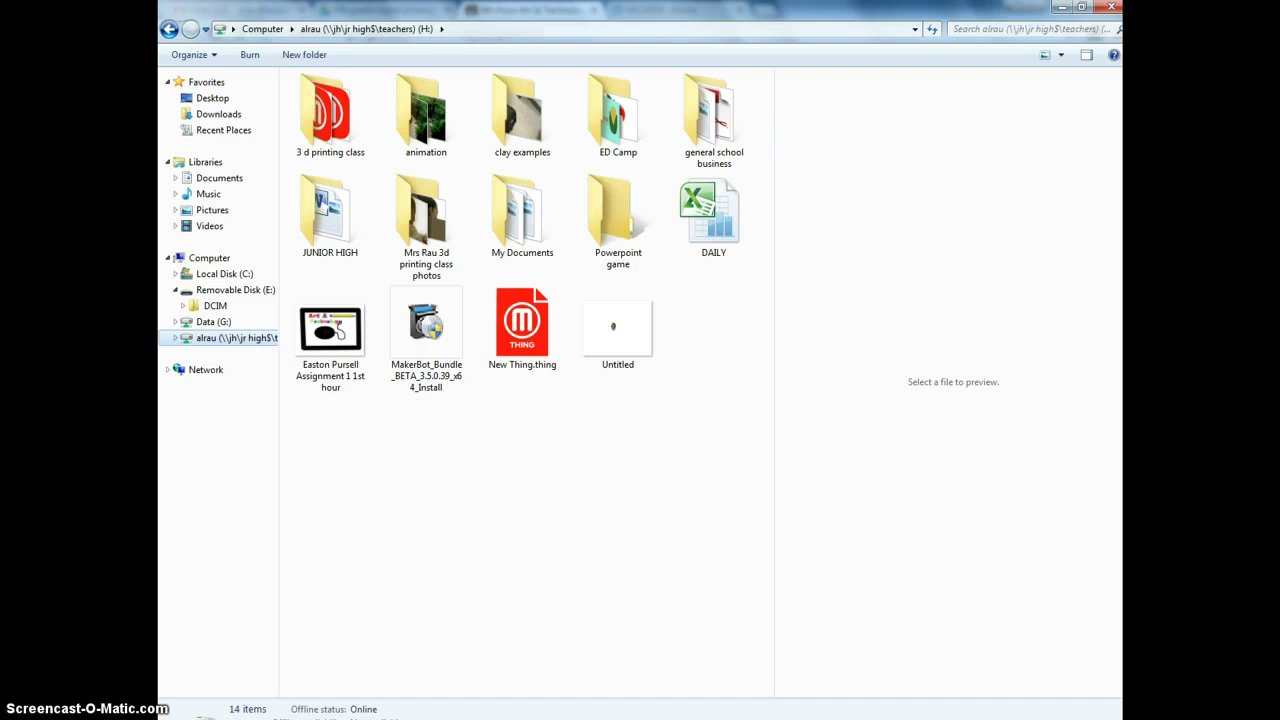
Step: Create a new folder named Website on the H: drive
left_click(305, 55)
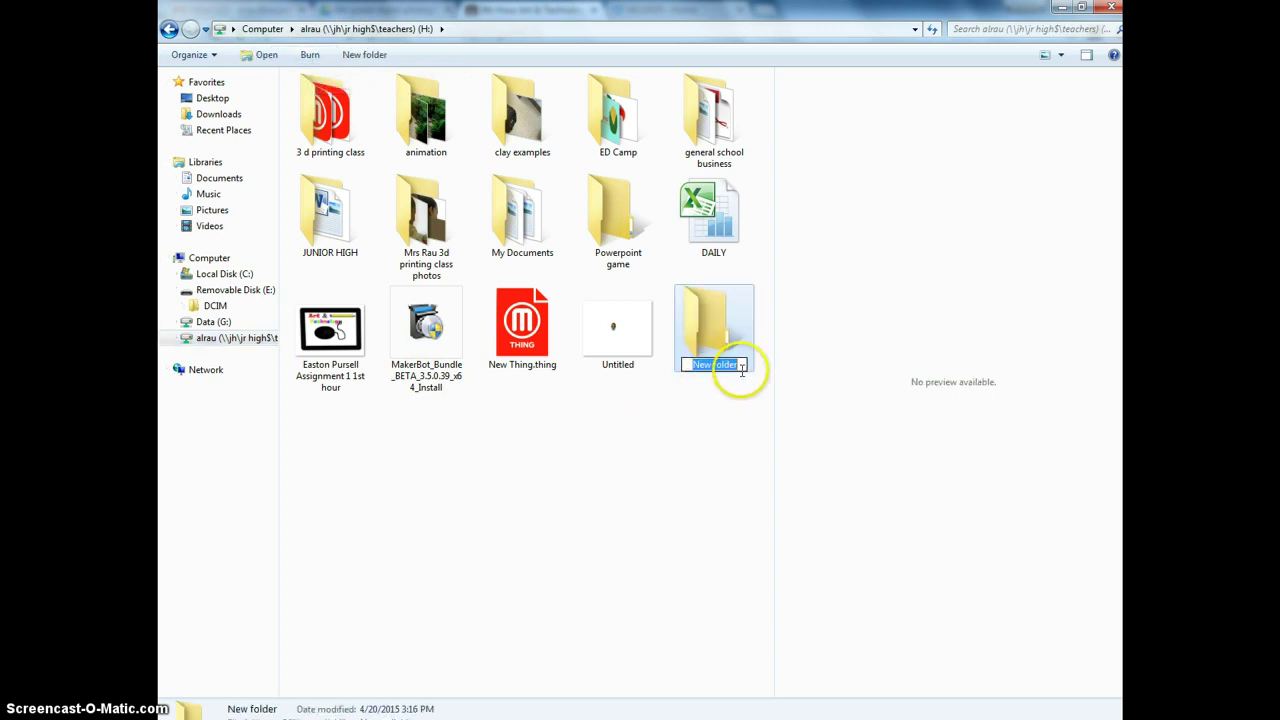
key("BackSpace")
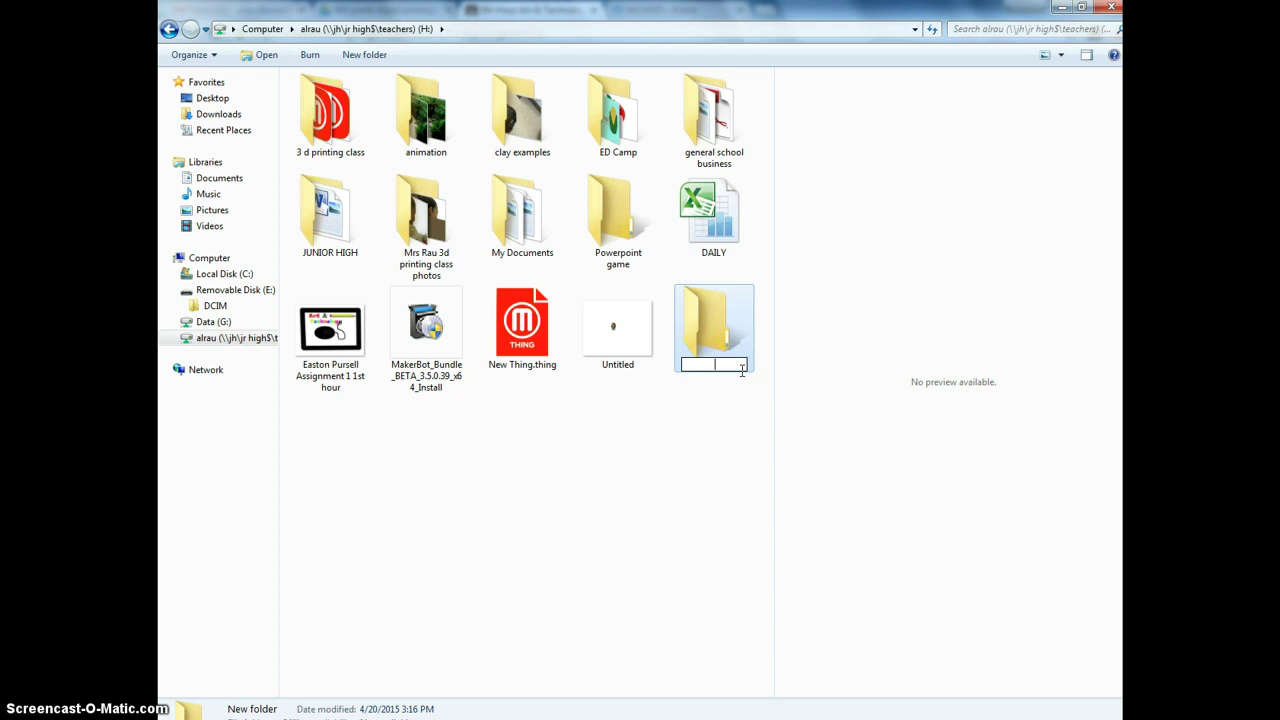
type("We")
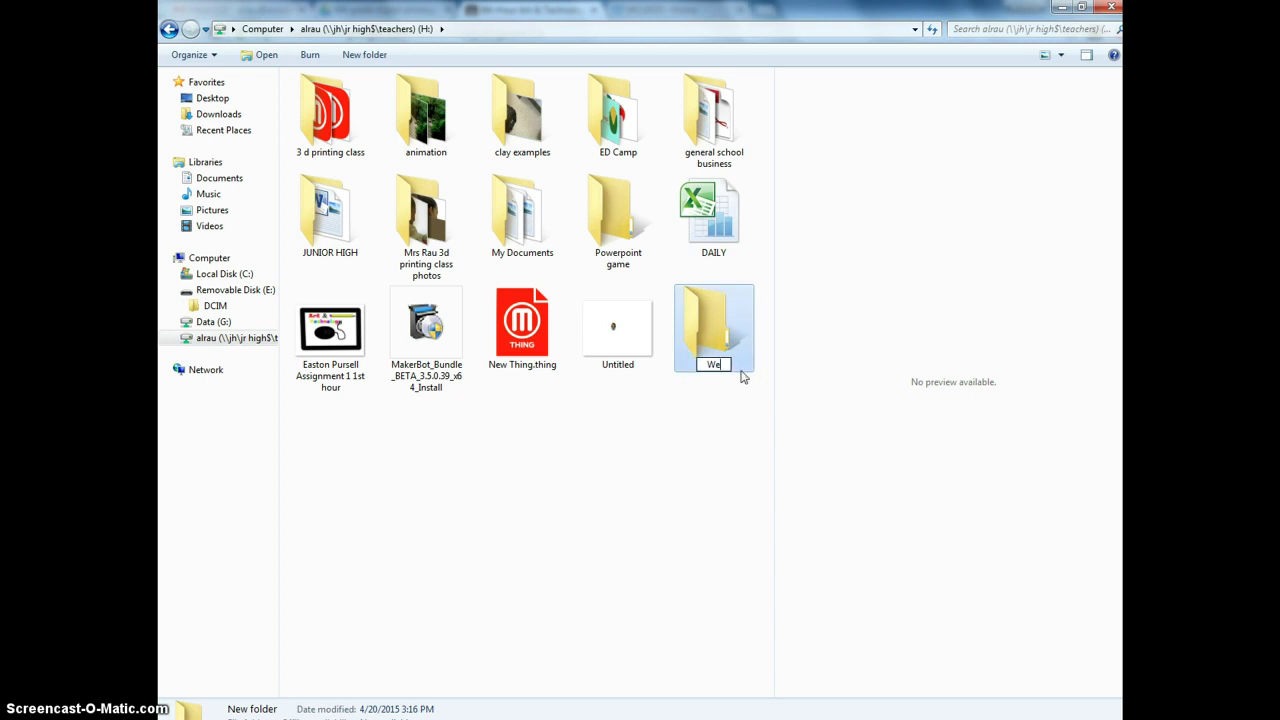
type("bsite")
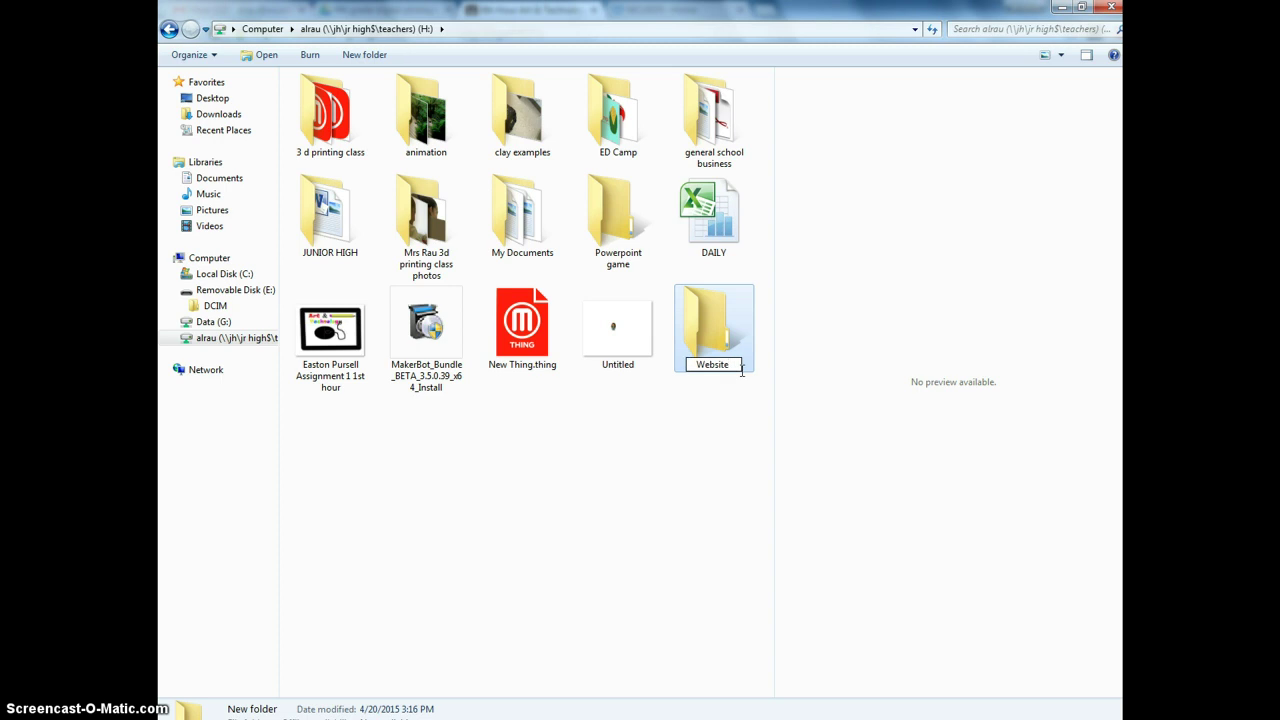
left_click(664, 458)
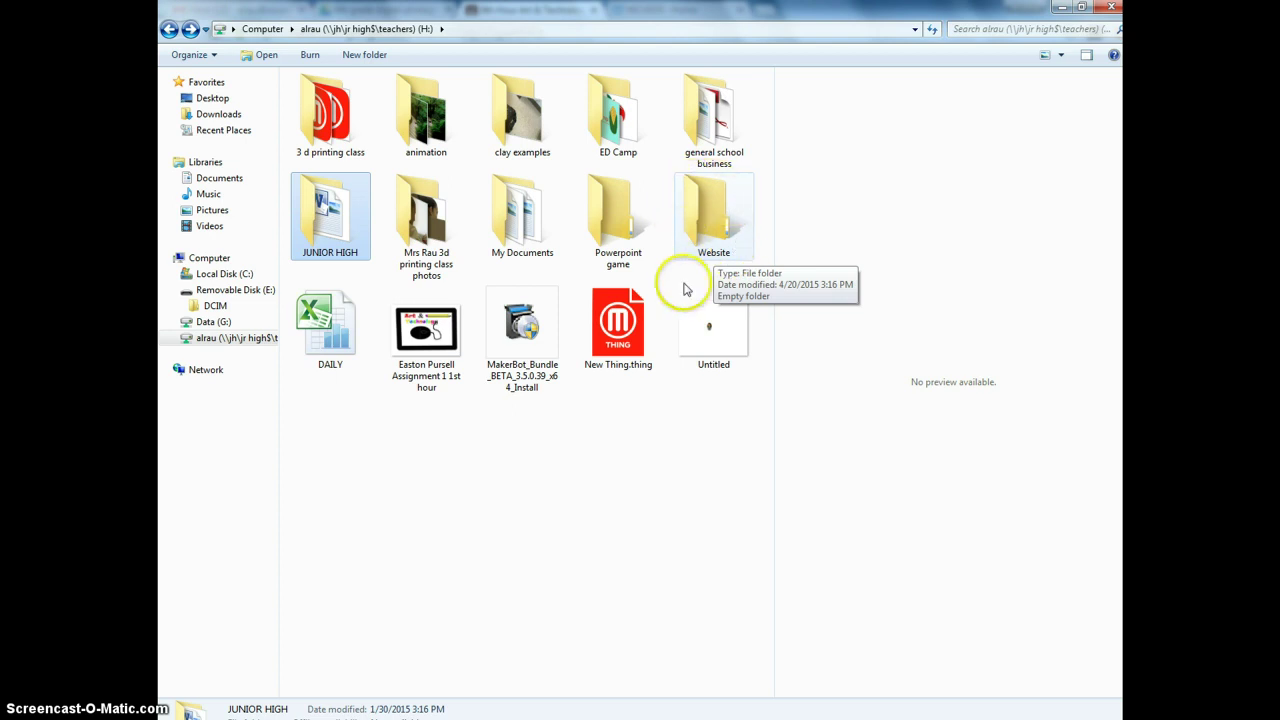
Step: Rename the Untitled image on the H: drive with the teacher's title and surname
left_click(710, 368)
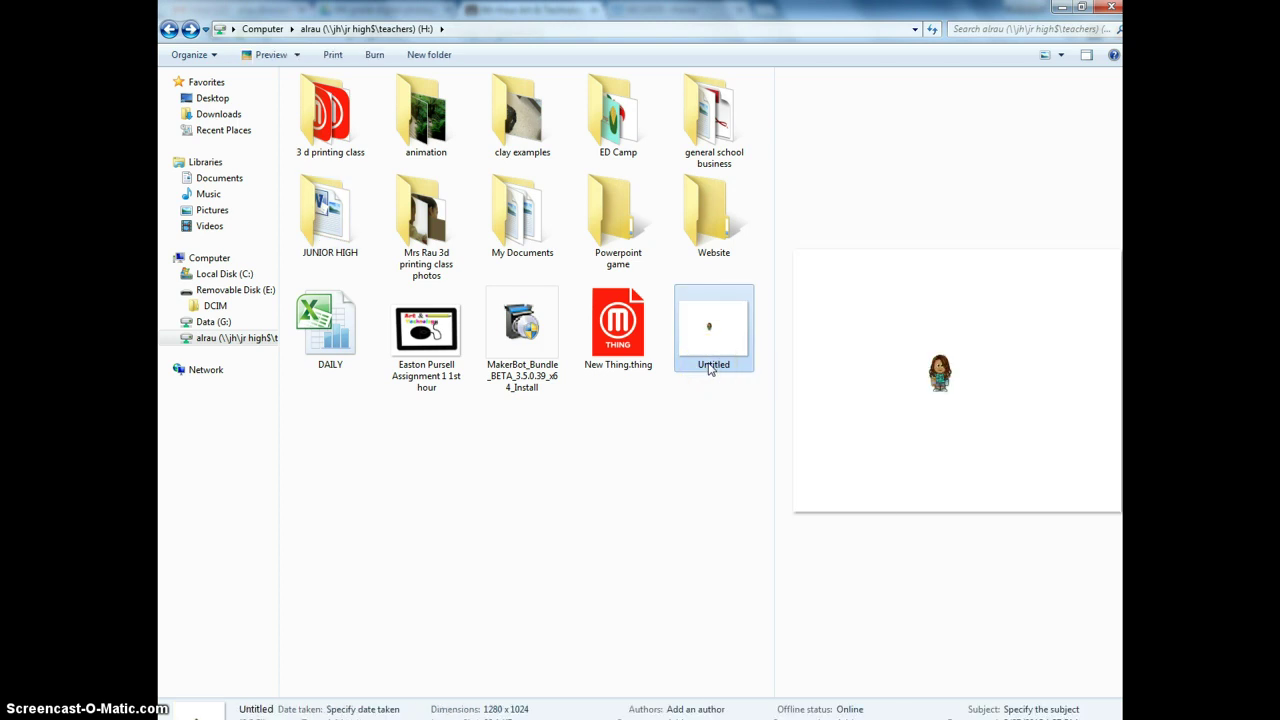
right_click(710, 368)
left_click(752, 670)
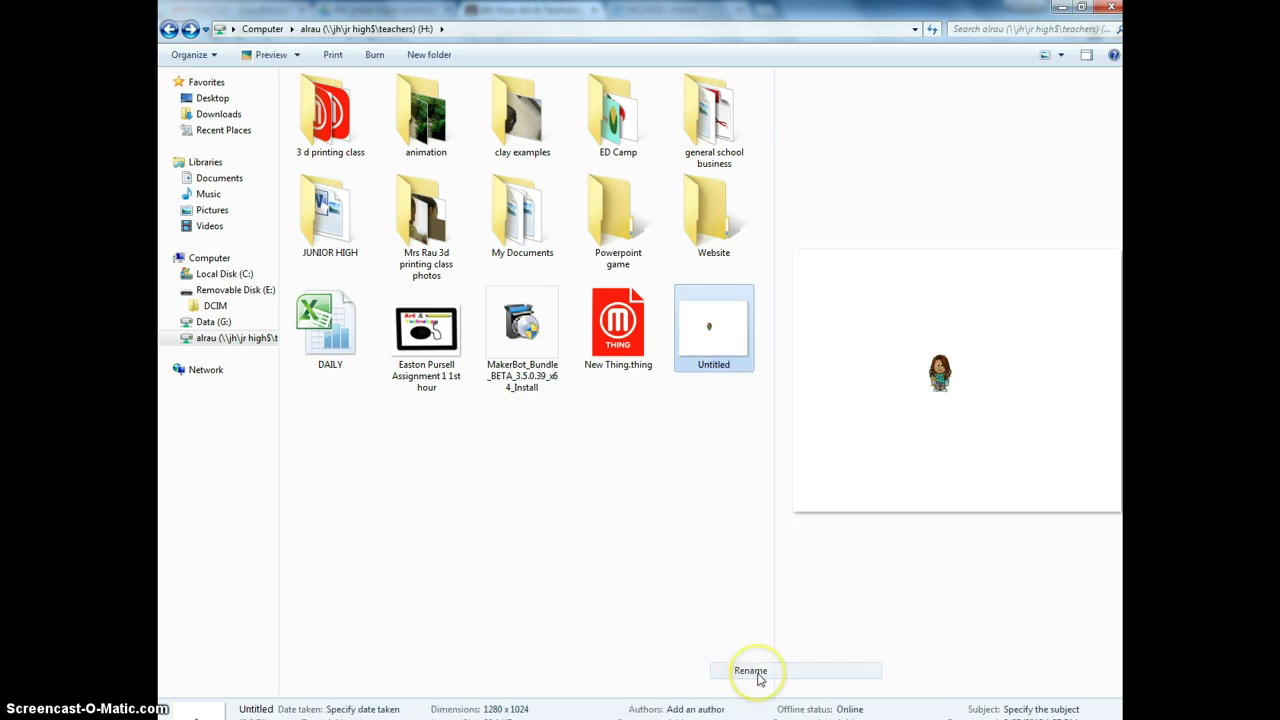
key("BackSpace")
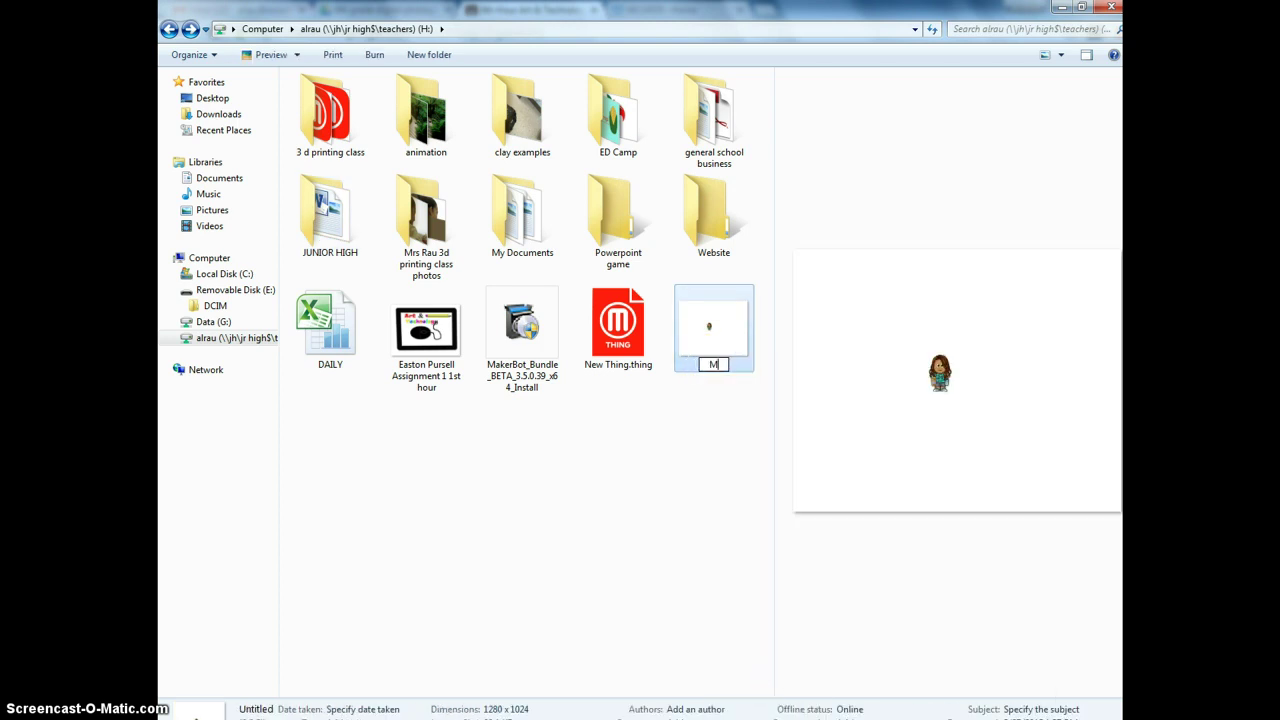
type("Mrs. rau")
key("BackSpace")
key("BackSpace")
key("BackSpace")
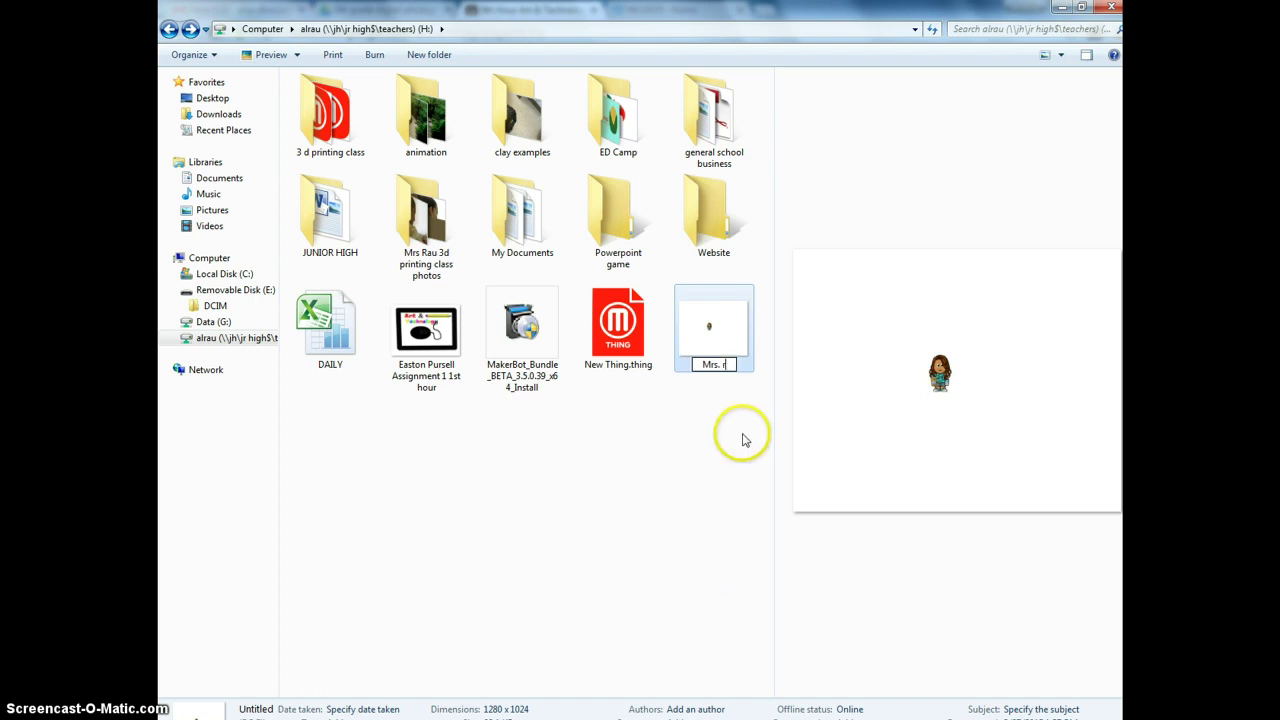
type("Rau")
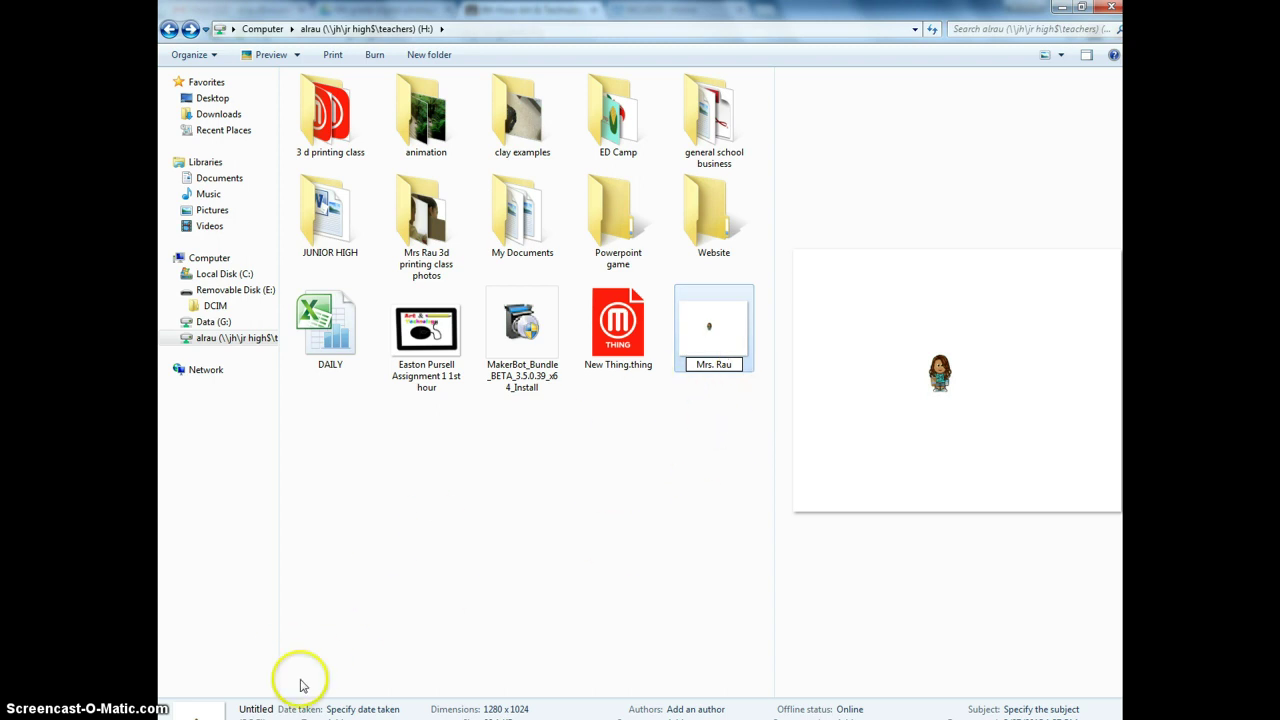
left_click(730, 418)
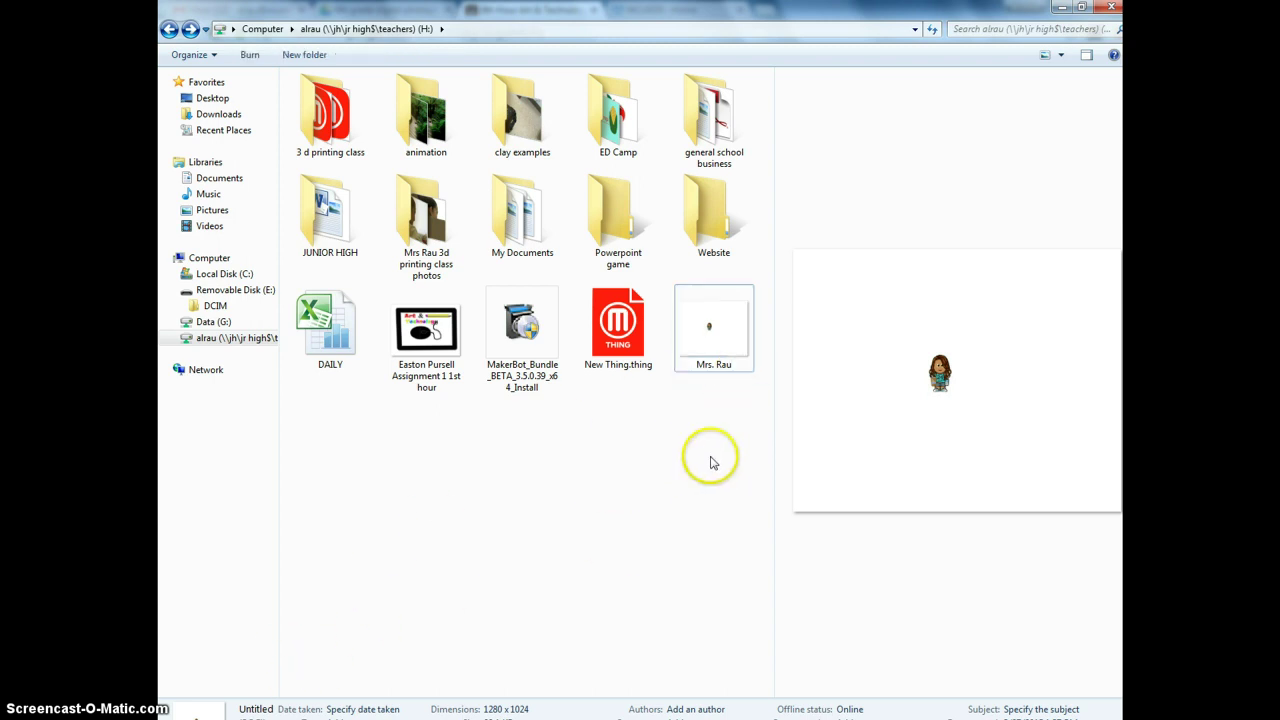
Step: Copy the image named after the teacher into the Website folder
right_click(714, 346)
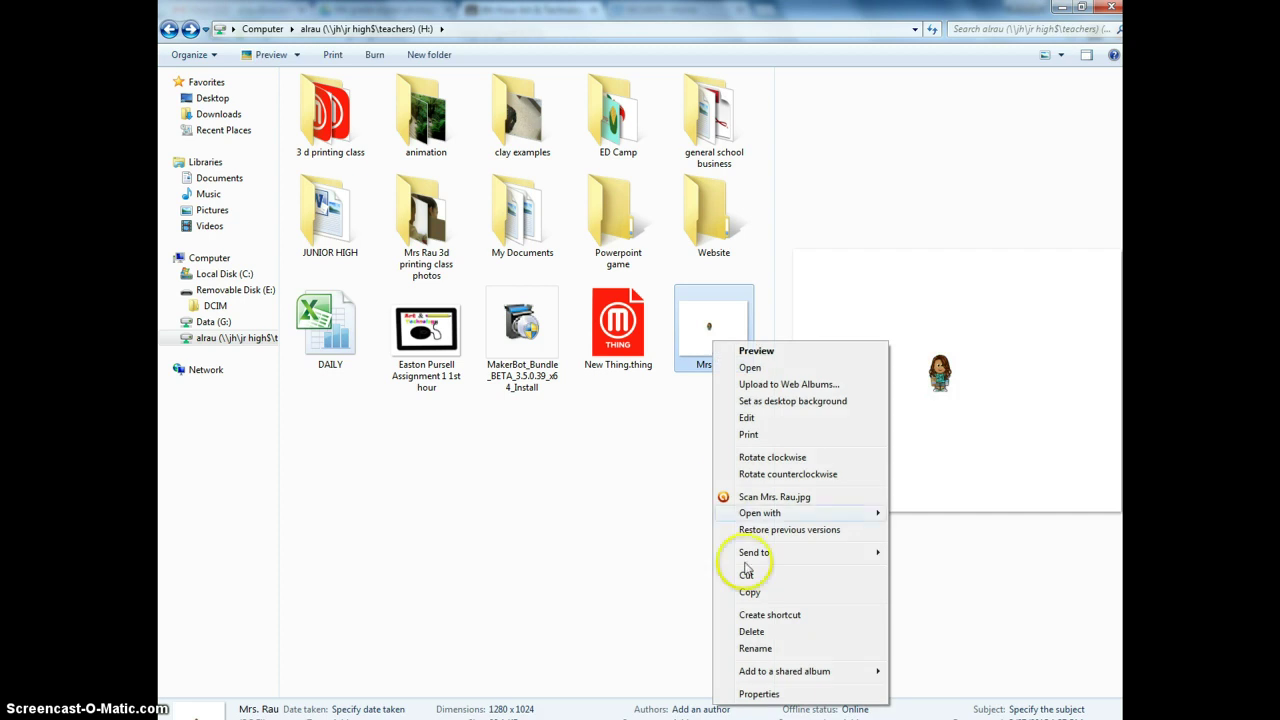
left_click(752, 593)
left_click(718, 220)
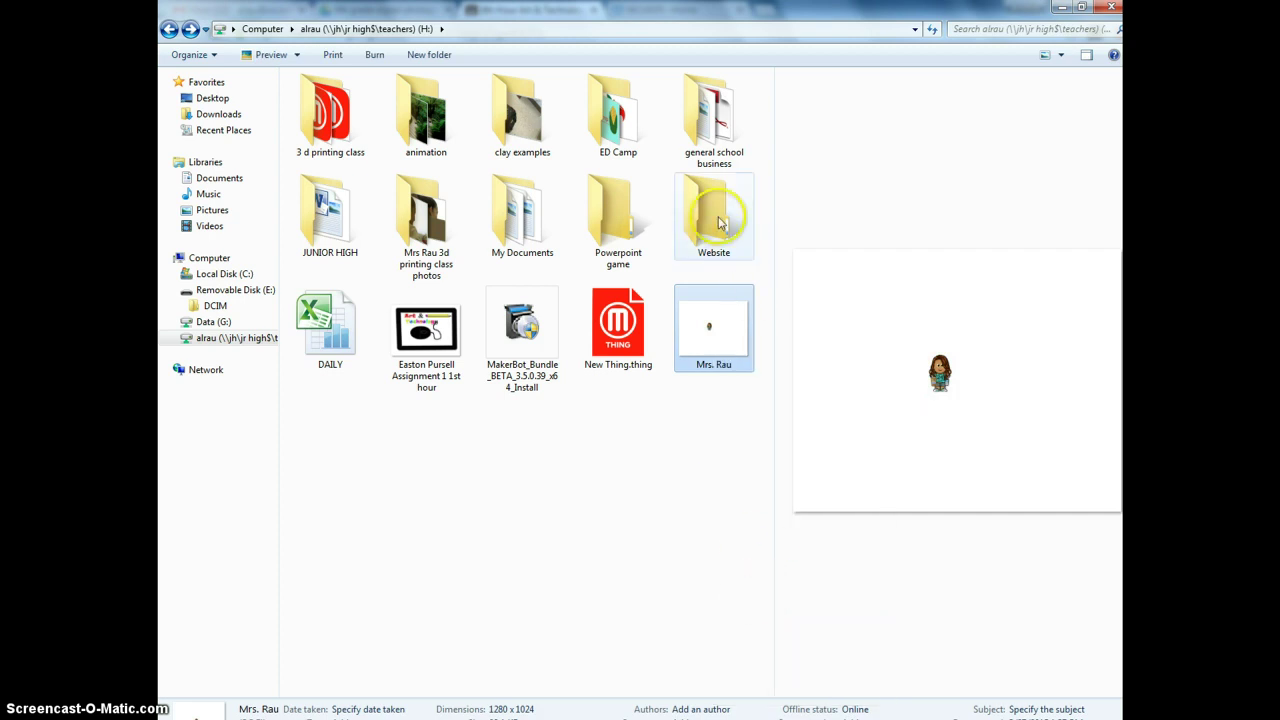
double_click(720, 222)
right_click(720, 222)
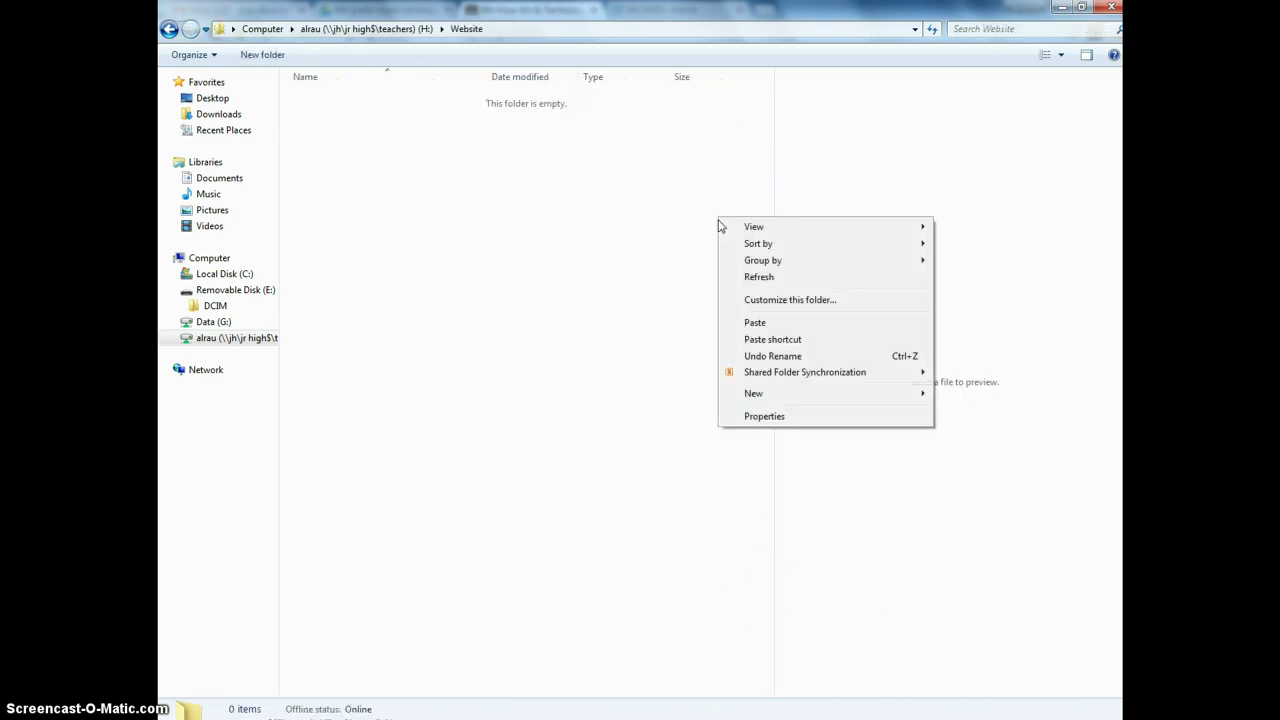
left_click(762, 321)
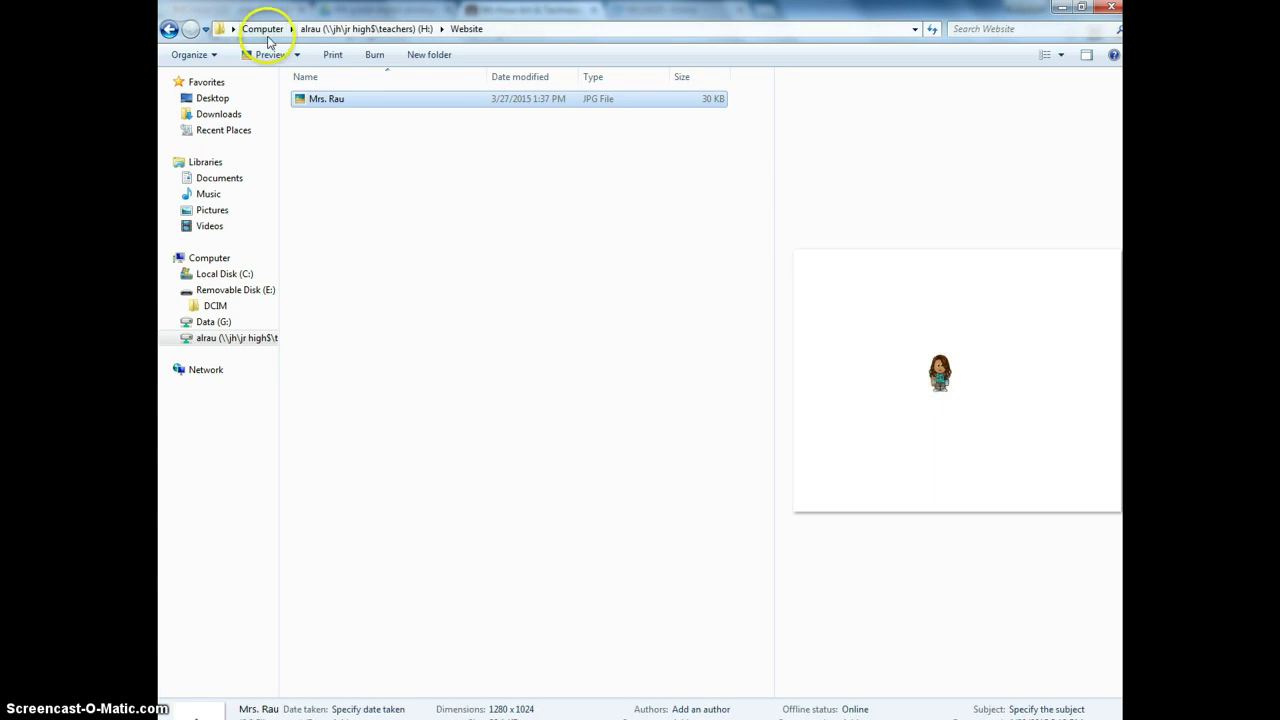
Step: Leave the Website folder and show the pictures in the 8th grade Technology folder's Photo alterations subfolder as extra large icons
left_click(350, 30)
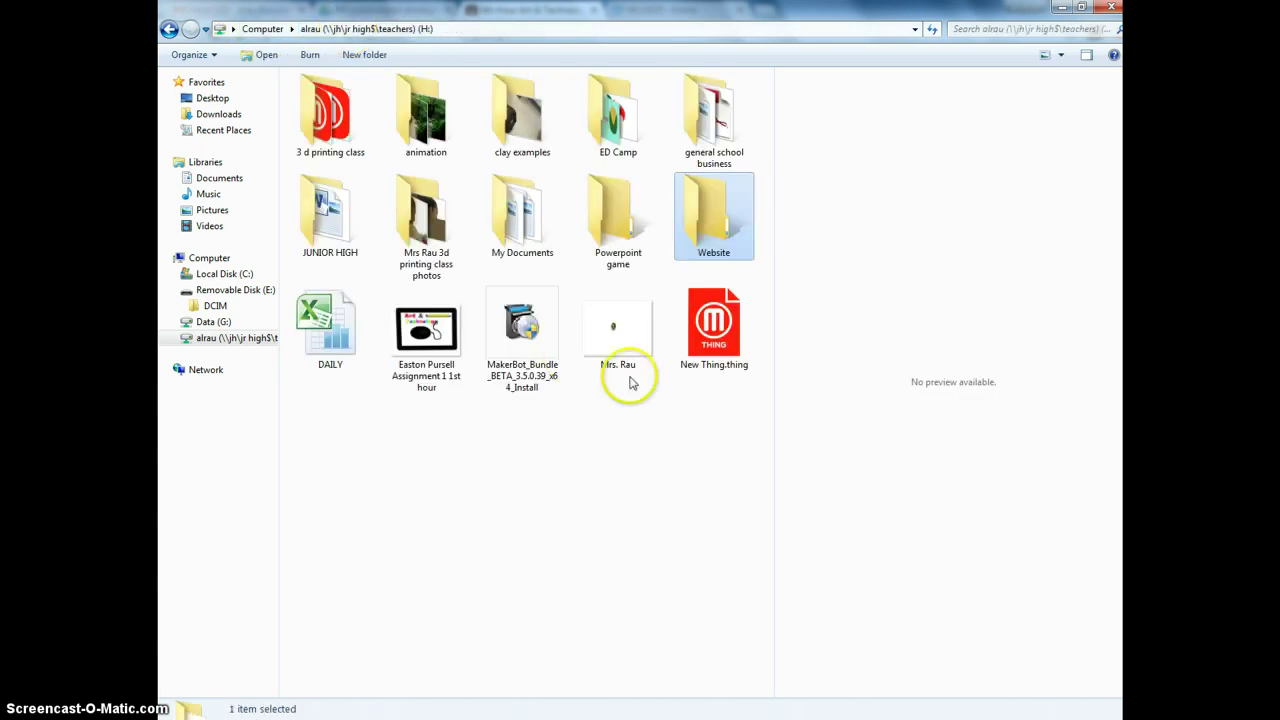
left_click_drag(612, 350, 606, 462)
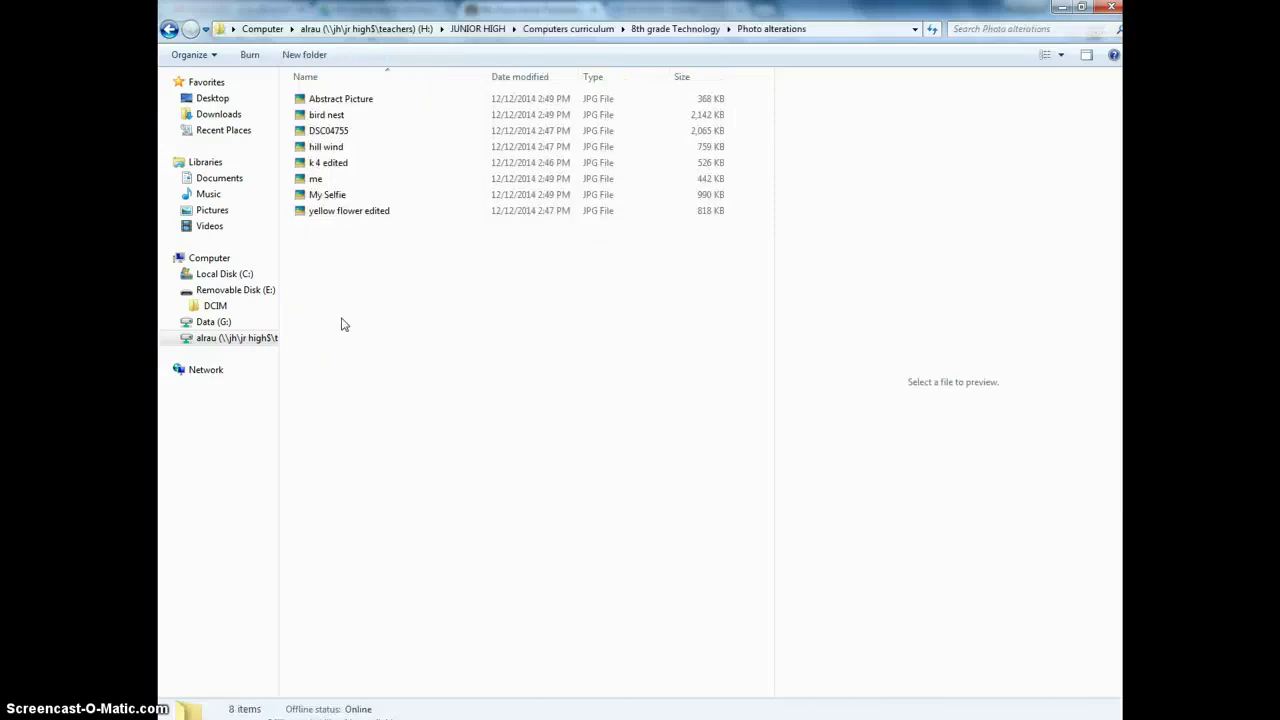
left_click(367, 276)
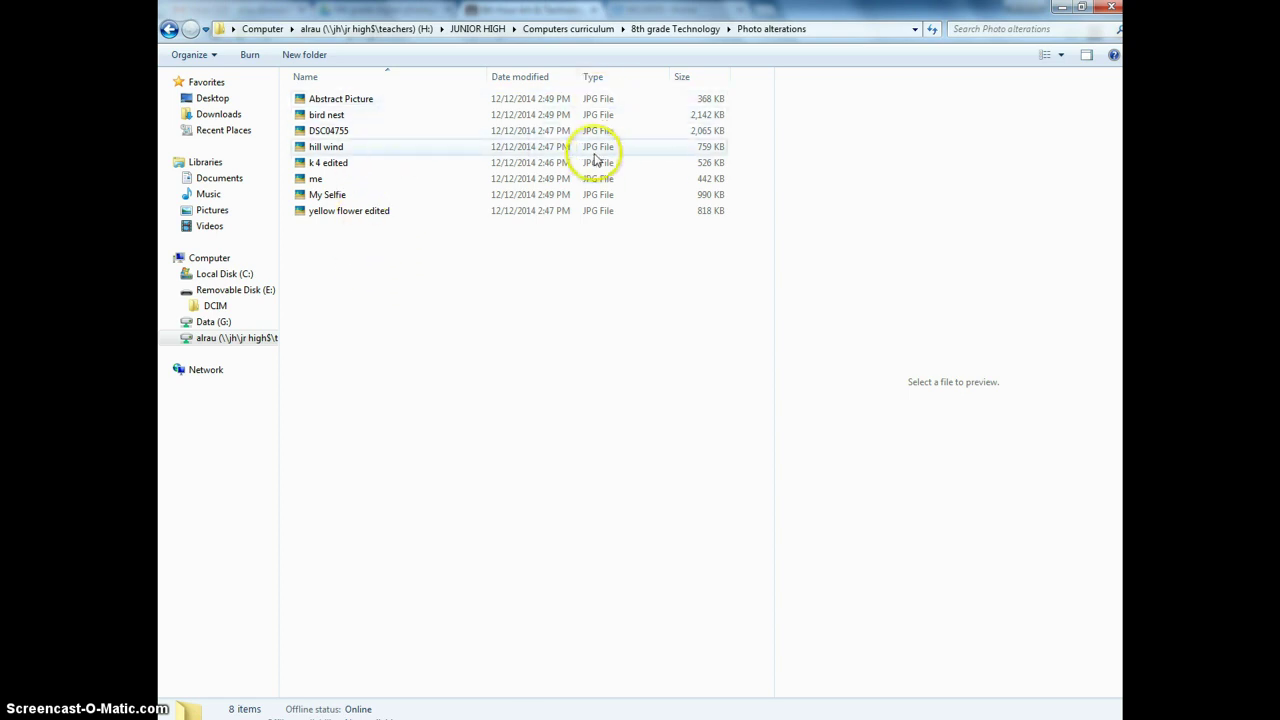
right_click(402, 288)
mouse_move(450, 298)
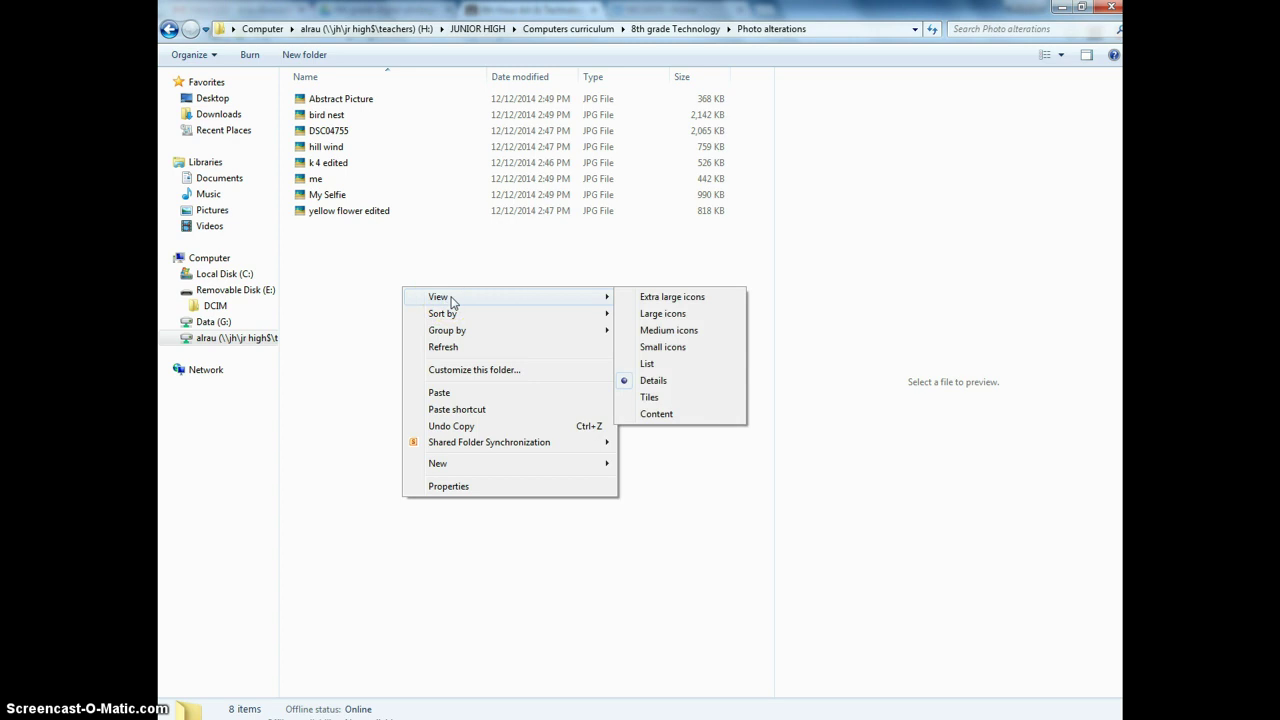
left_click(665, 297)
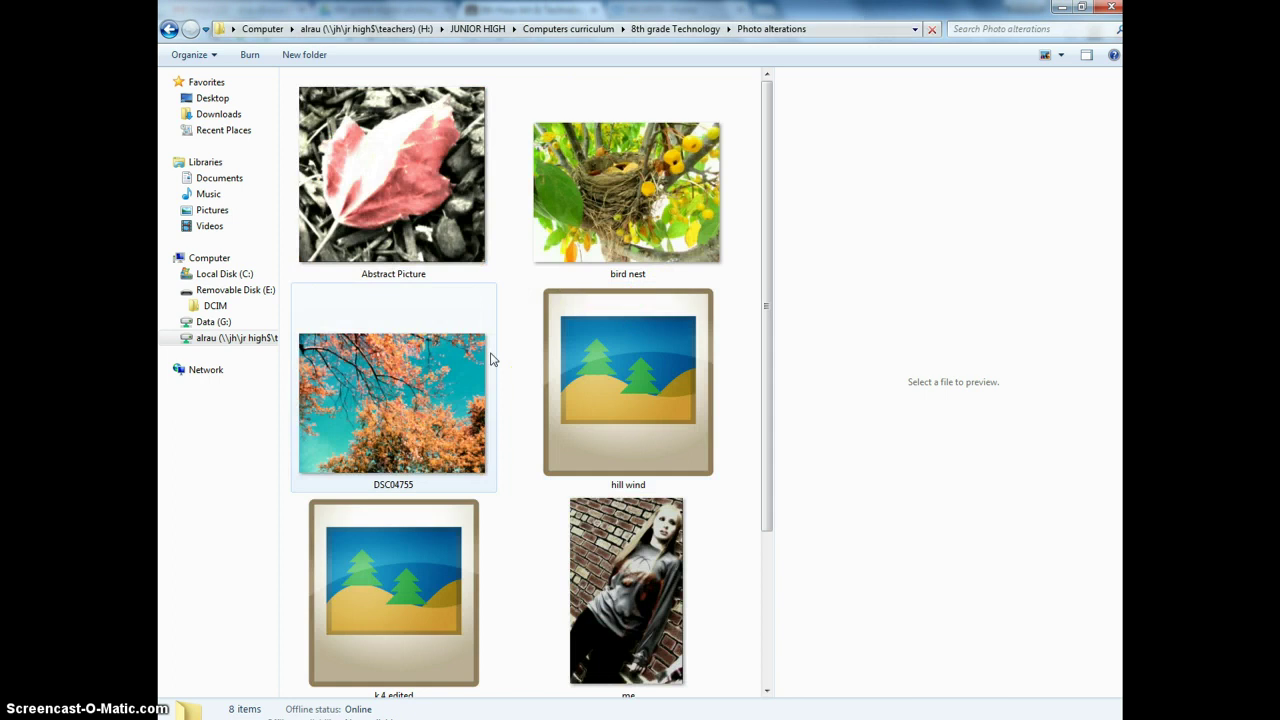
scroll(490, 358, "down", 2)
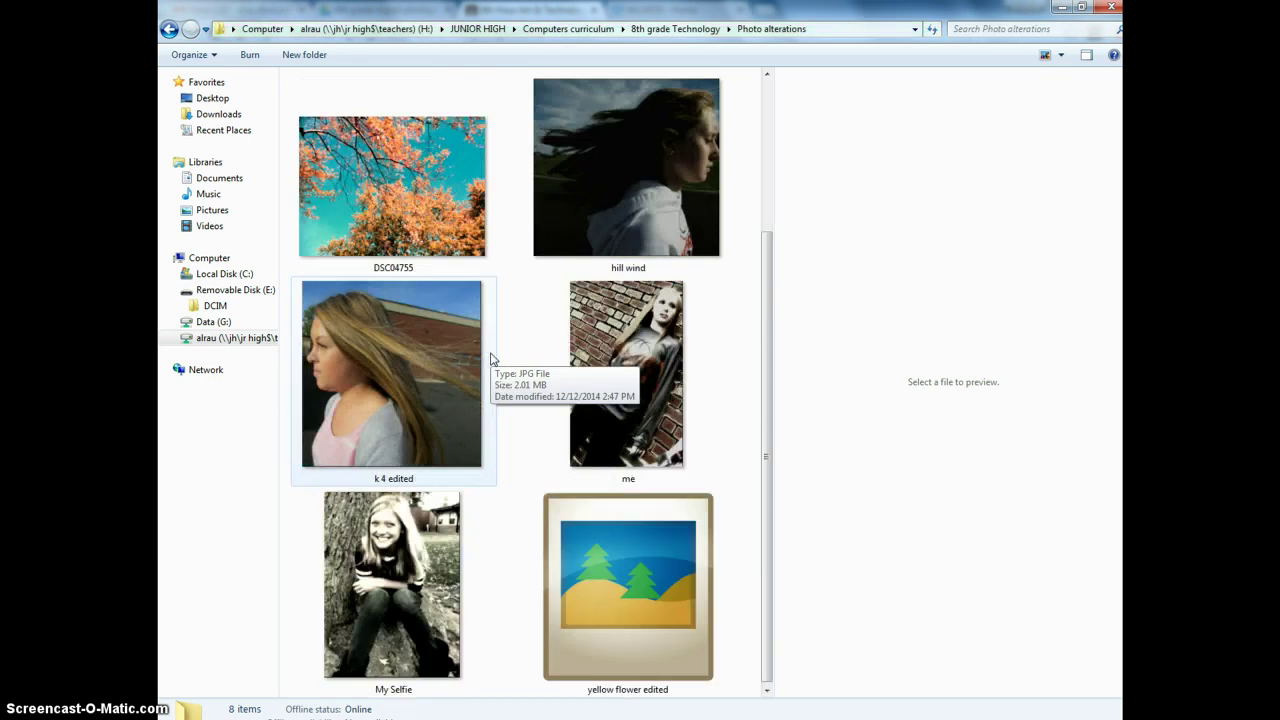
scroll(491, 368, "up", 2)
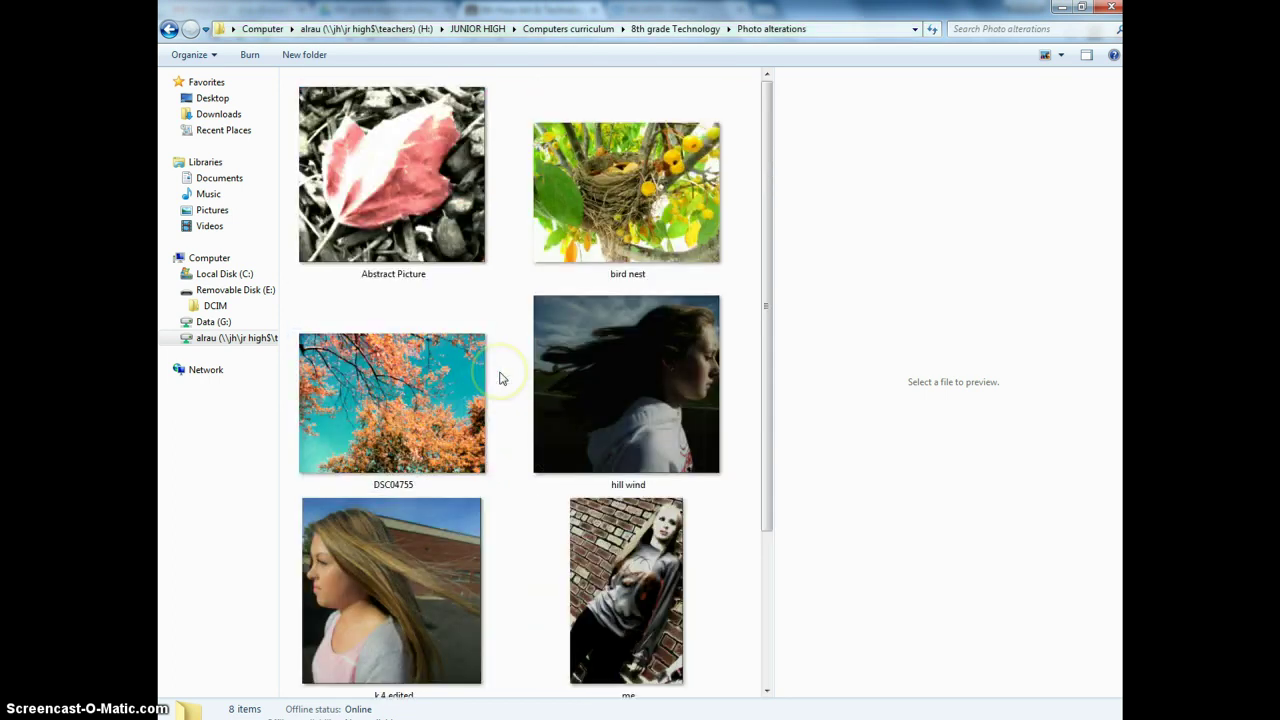
left_click(405, 225)
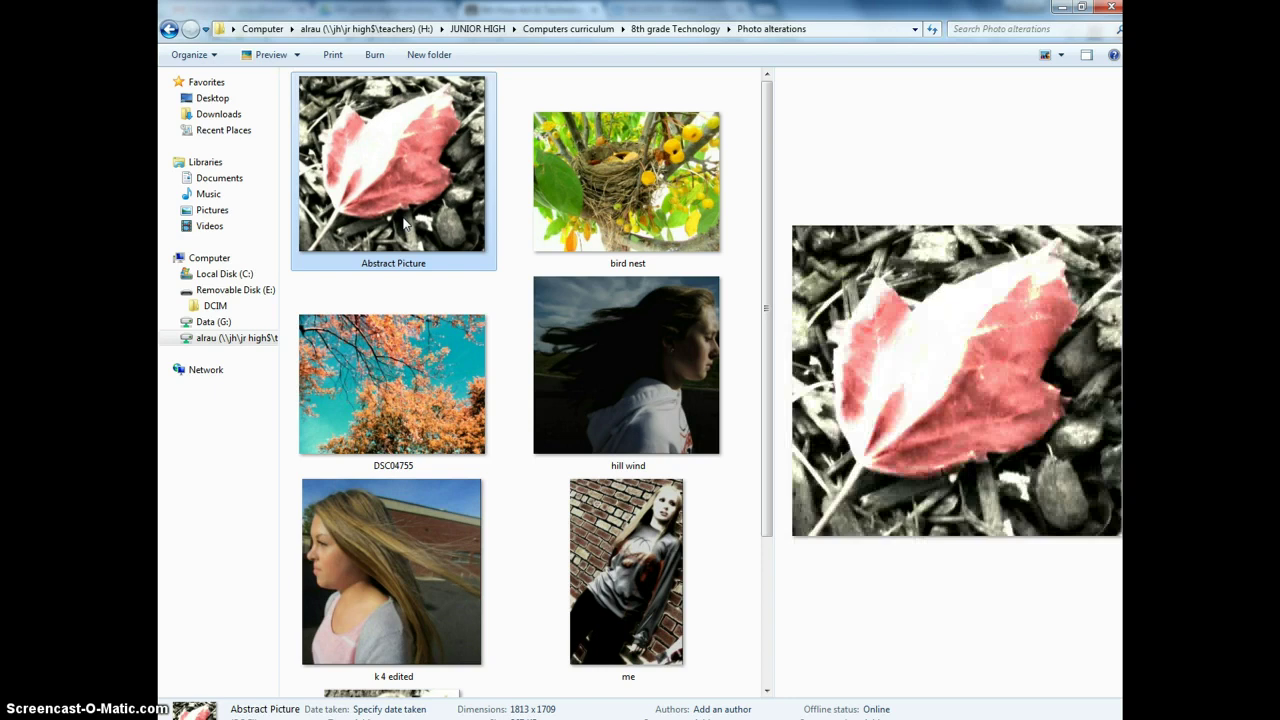
right_click(405, 225)
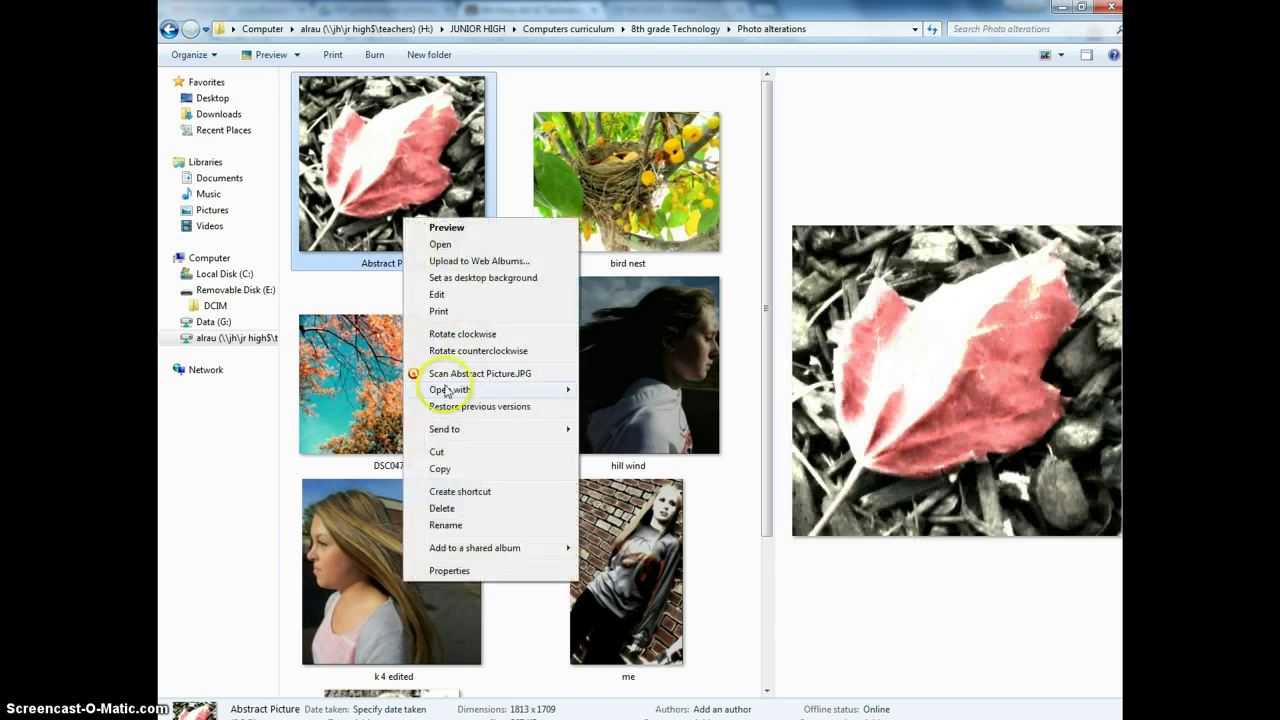
left_click(322, 292)
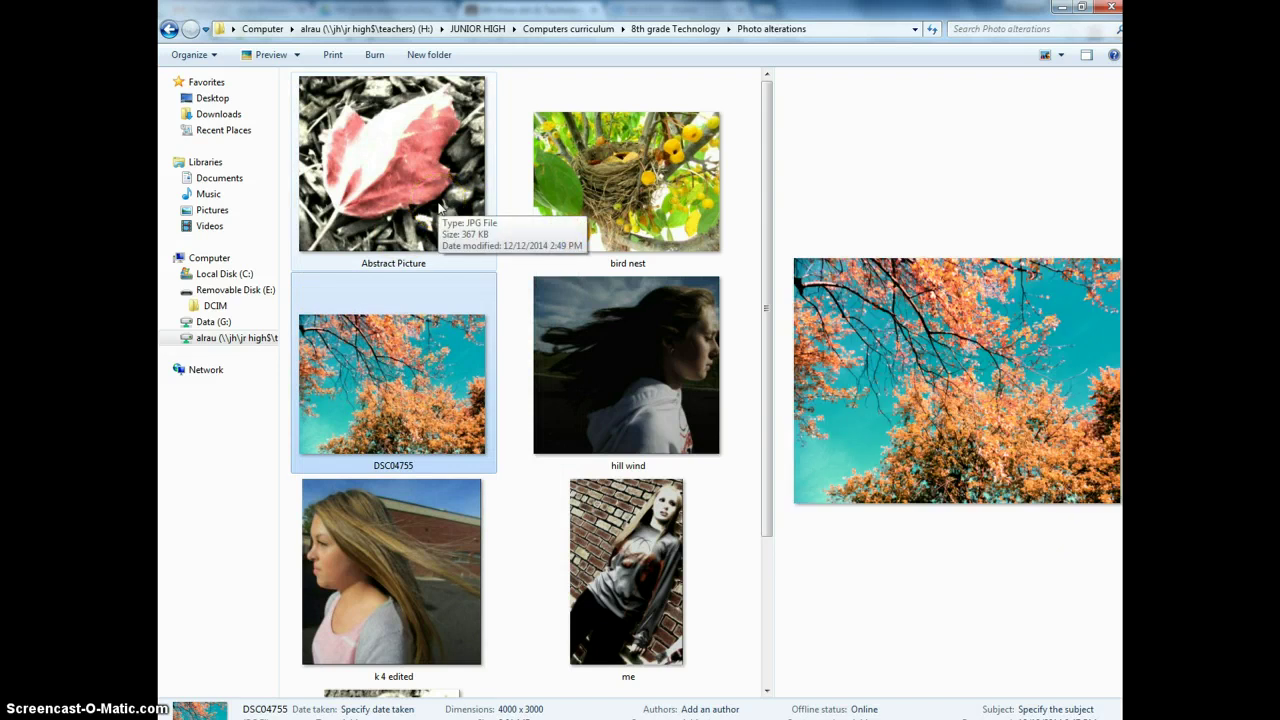
left_click(432, 200)
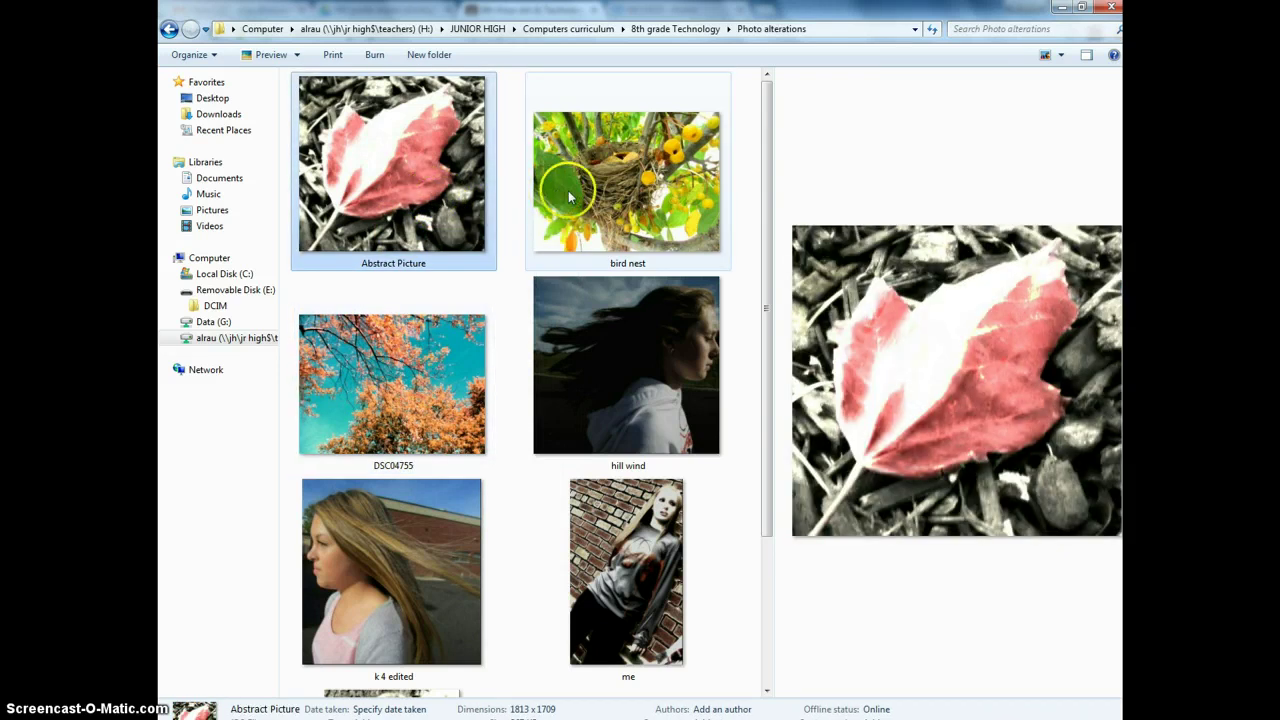
left_click(568, 189)
Step: Copy the Abstract Picture, bird nest and DSC04755 images together from Photo alterations into the Website folder
left_click(390, 214)
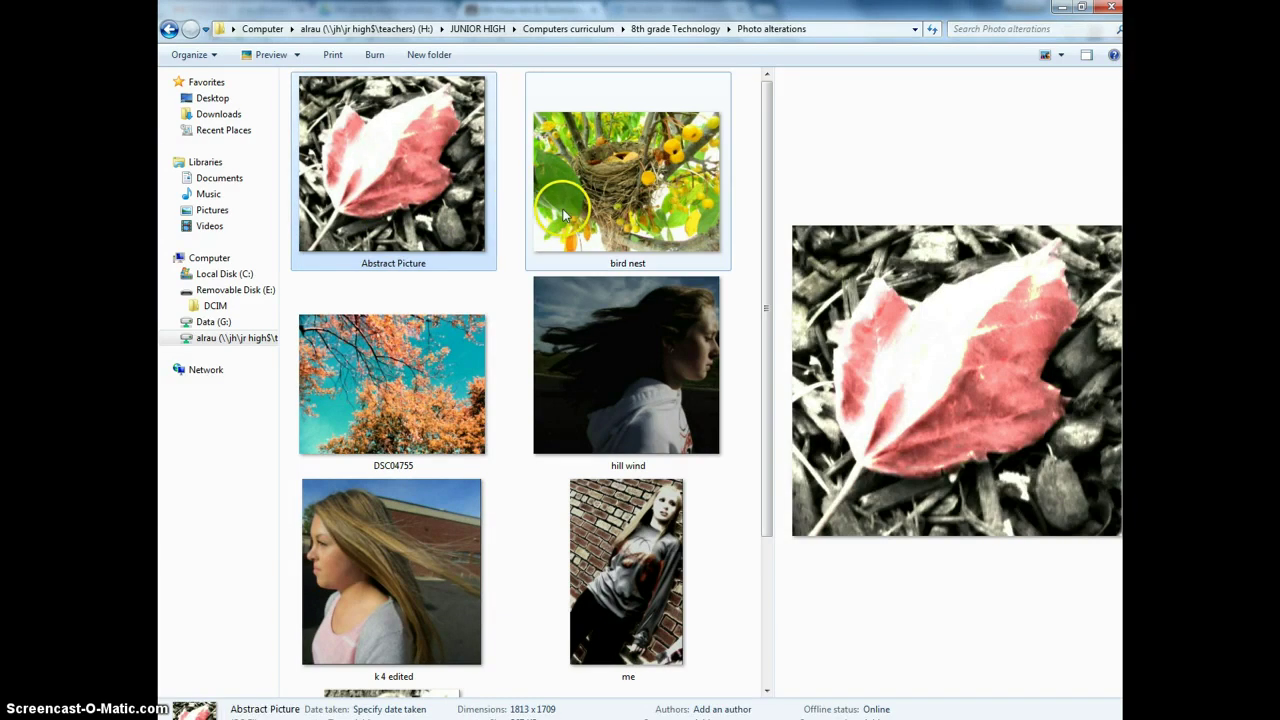
left_click(432, 376, "ctrl")
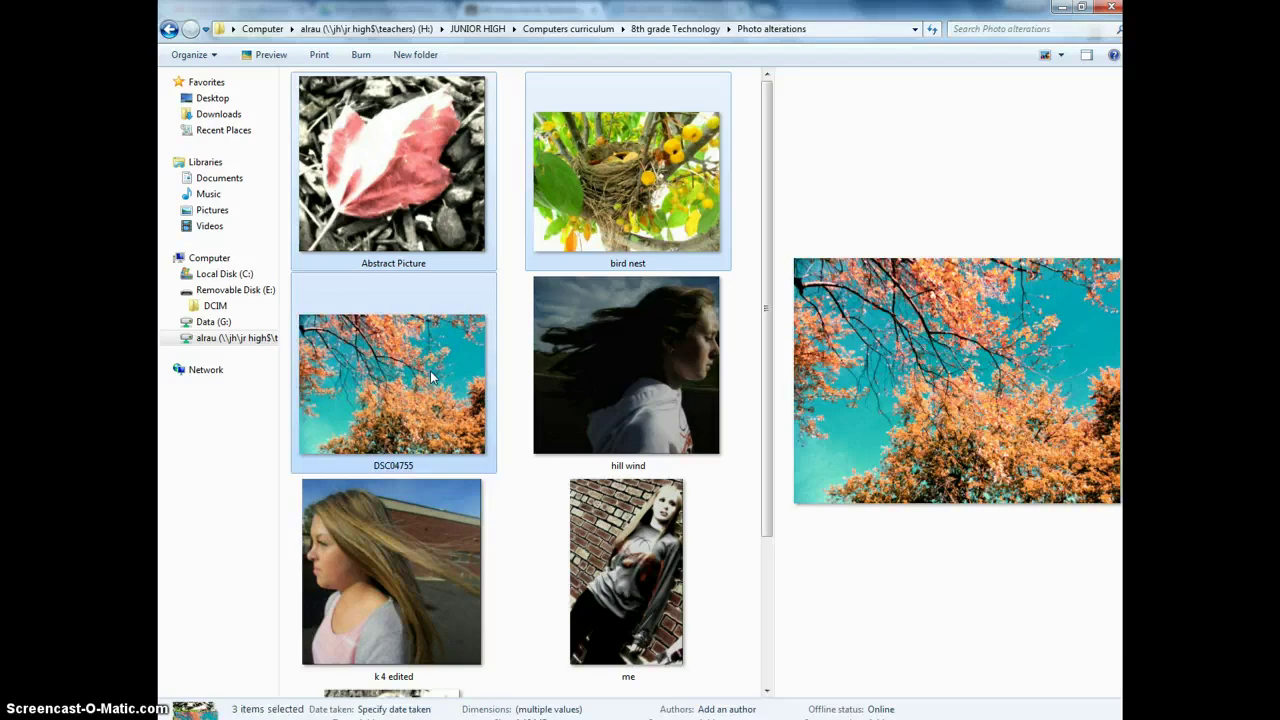
scroll(432, 376, "down", 2)
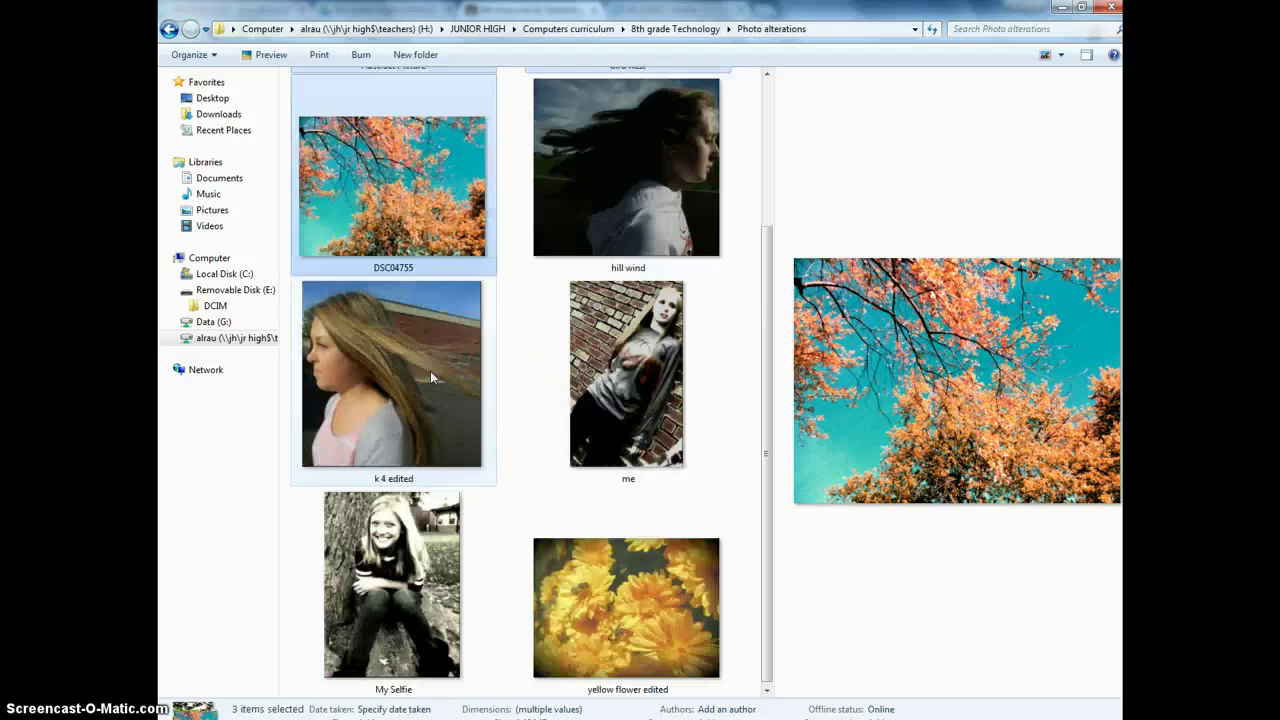
scroll(432, 376, "up", 2)
left_click(392, 368)
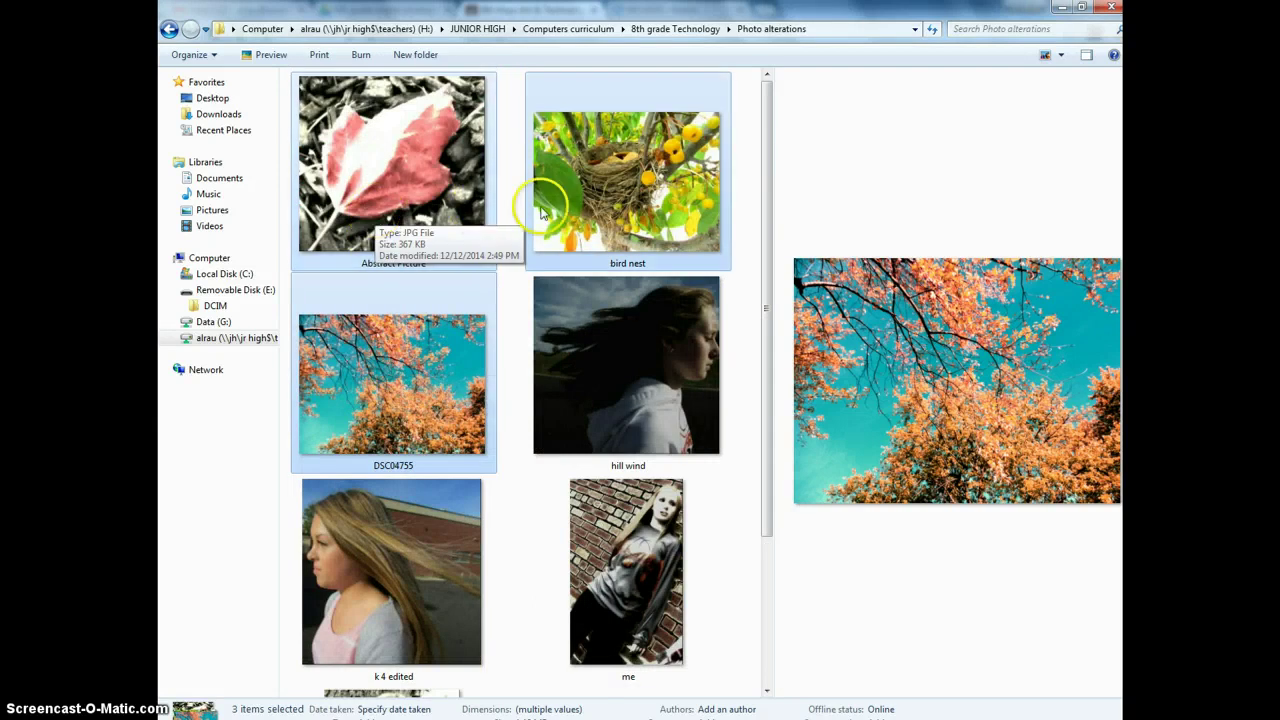
right_click(403, 361)
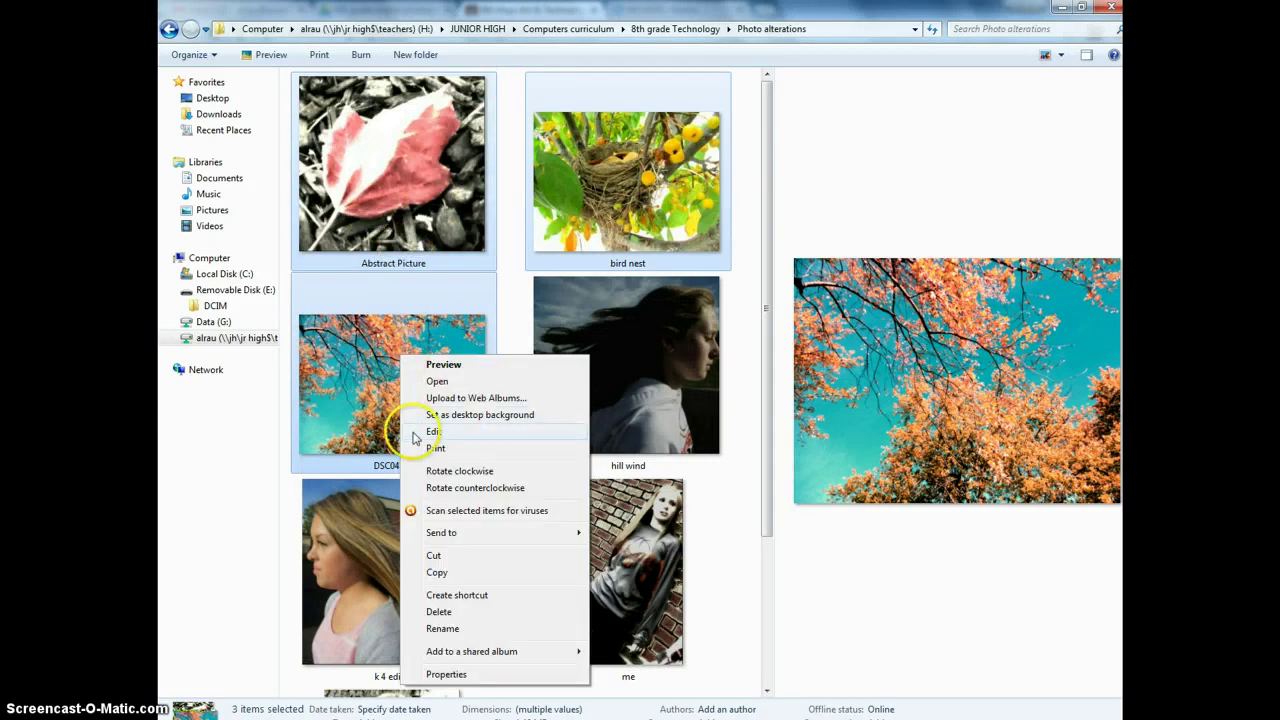
left_click(437, 574)
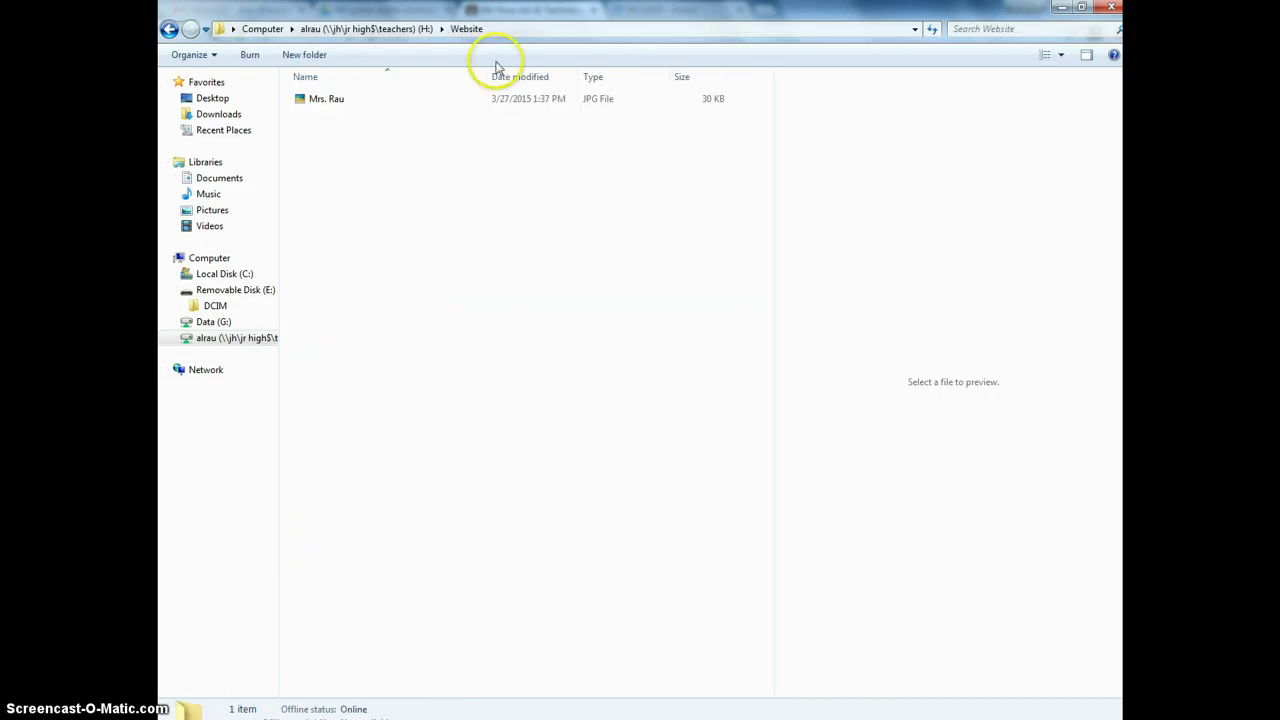
right_click(382, 189)
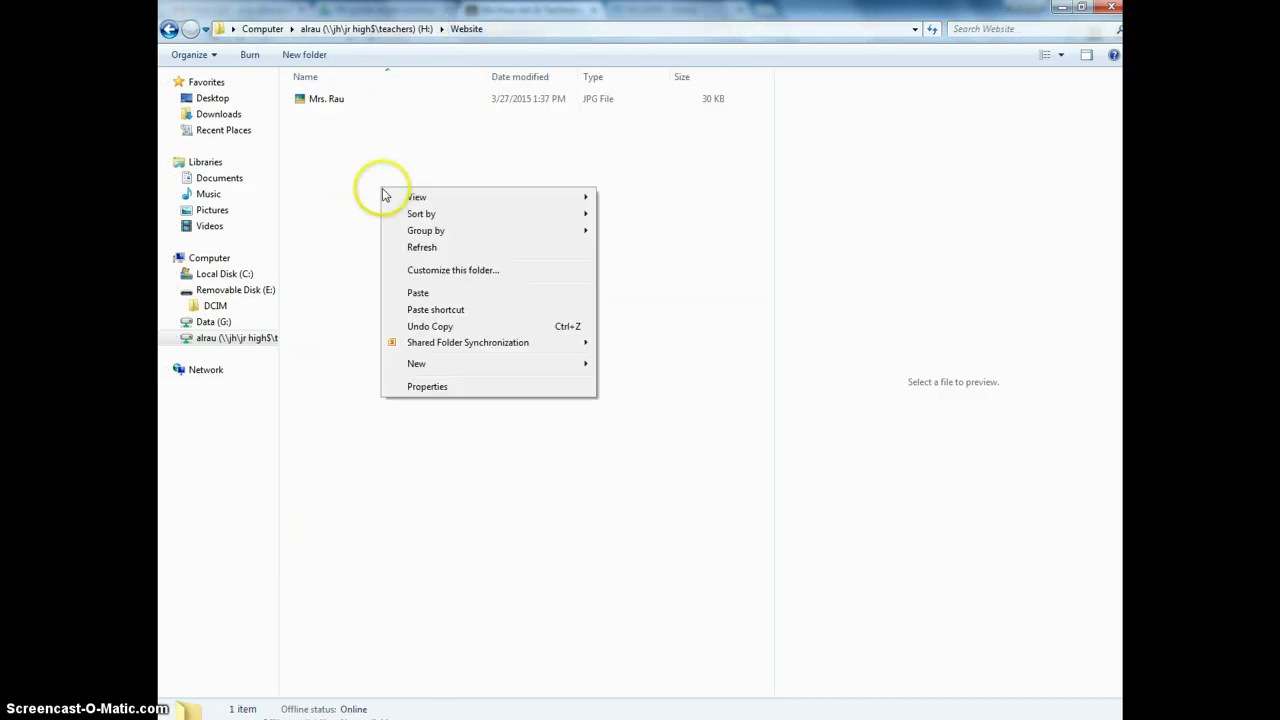
left_click(418, 292)
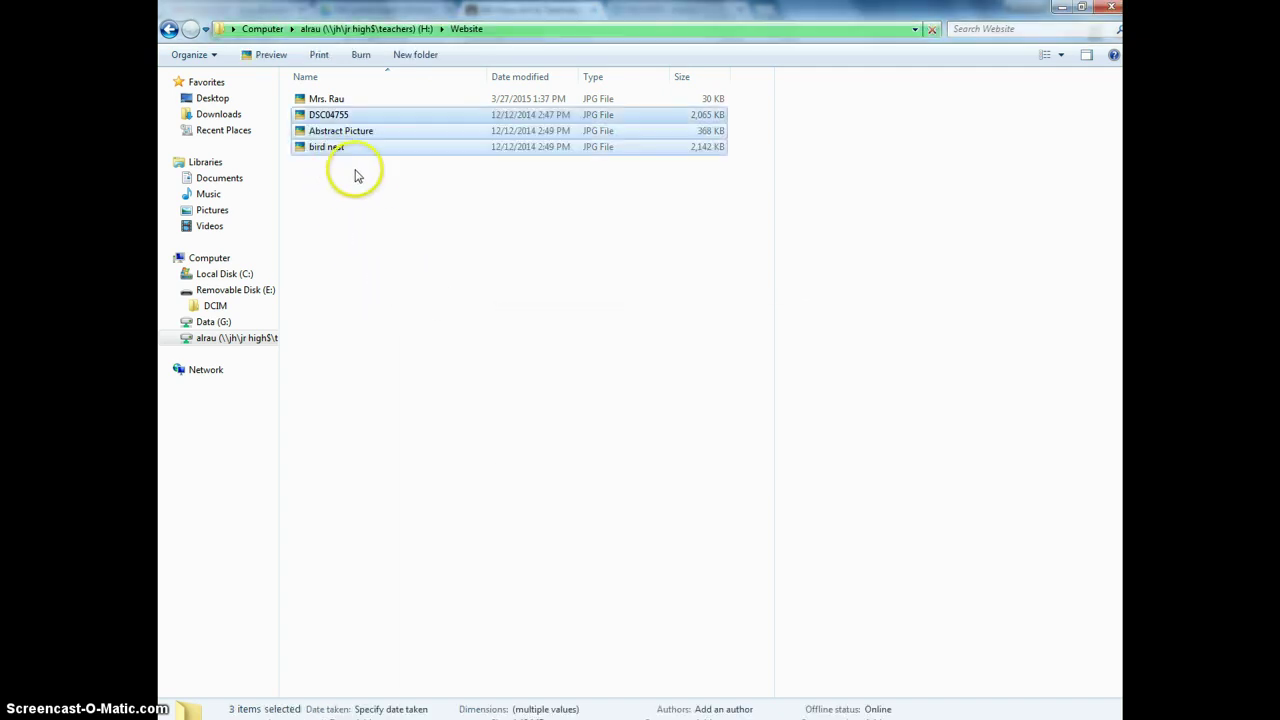
Step: Display the pictures in the Website folder as extra large icons
right_click(385, 176)
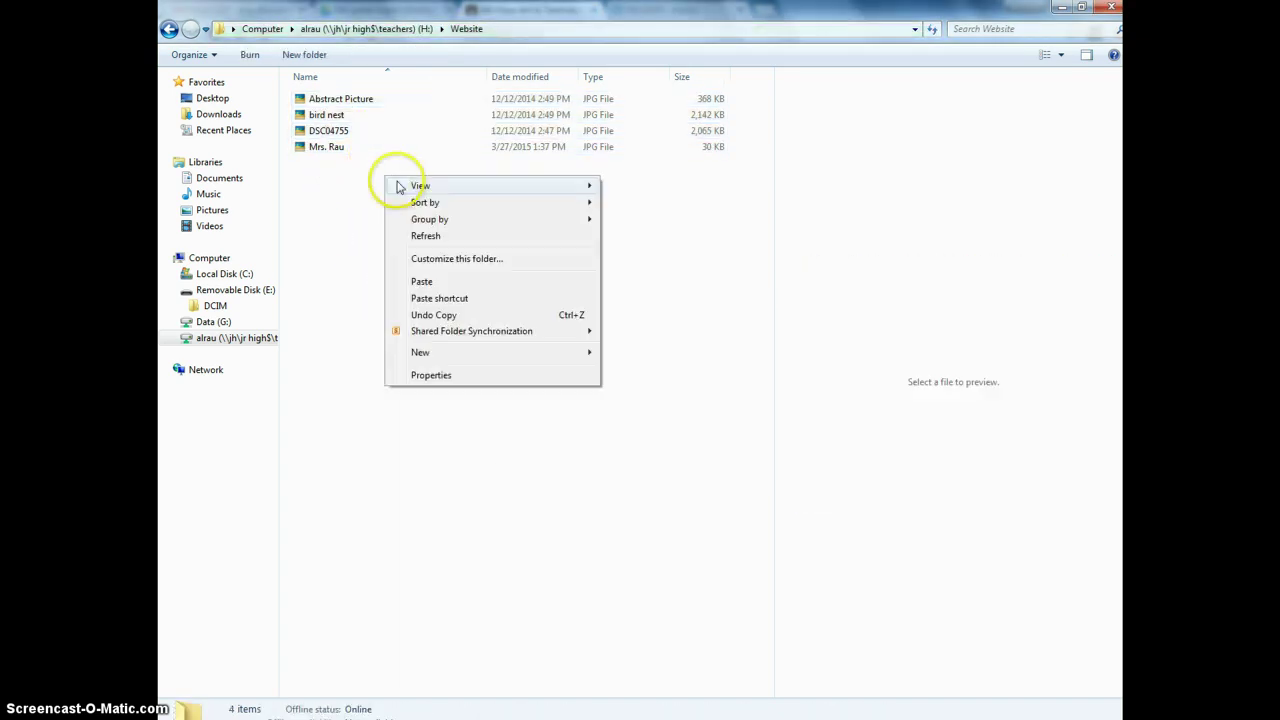
mouse_move(410, 184)
left_click(642, 188)
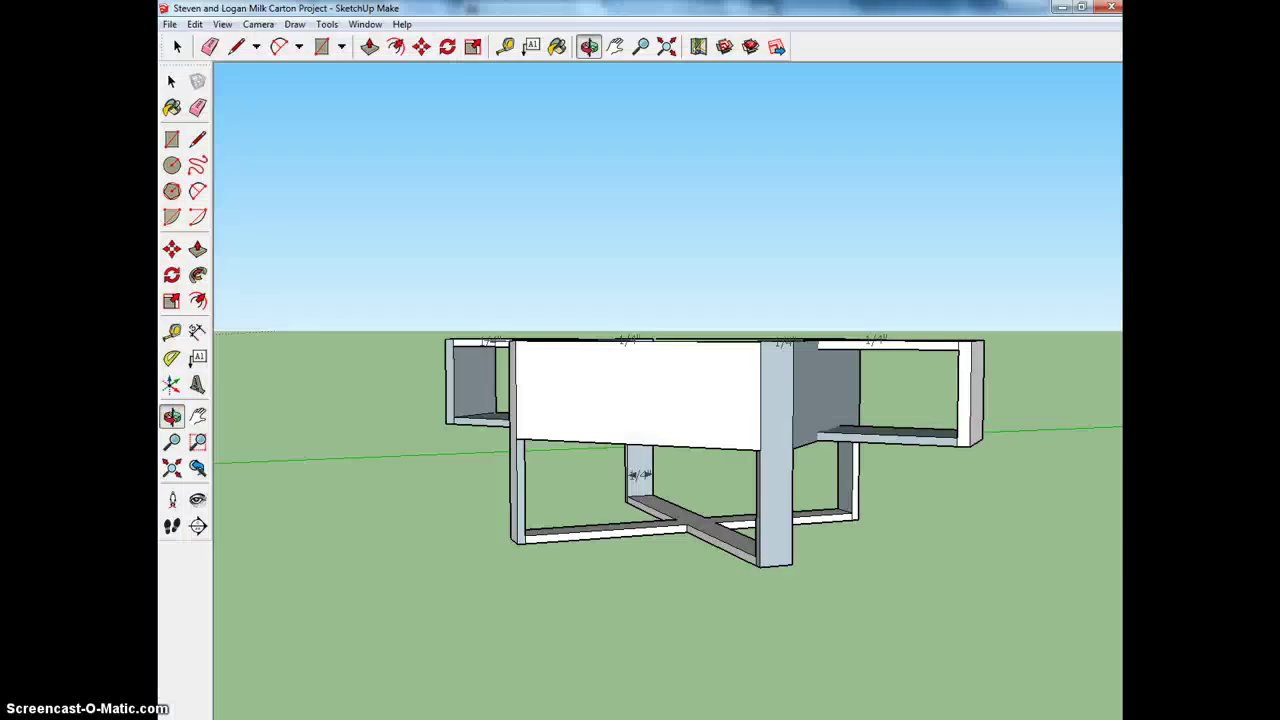
Step: Capture the screen showing the SketchUp milk carton model and launch Paint
left_click(354, 610)
left_click(326, 658)
key("super")
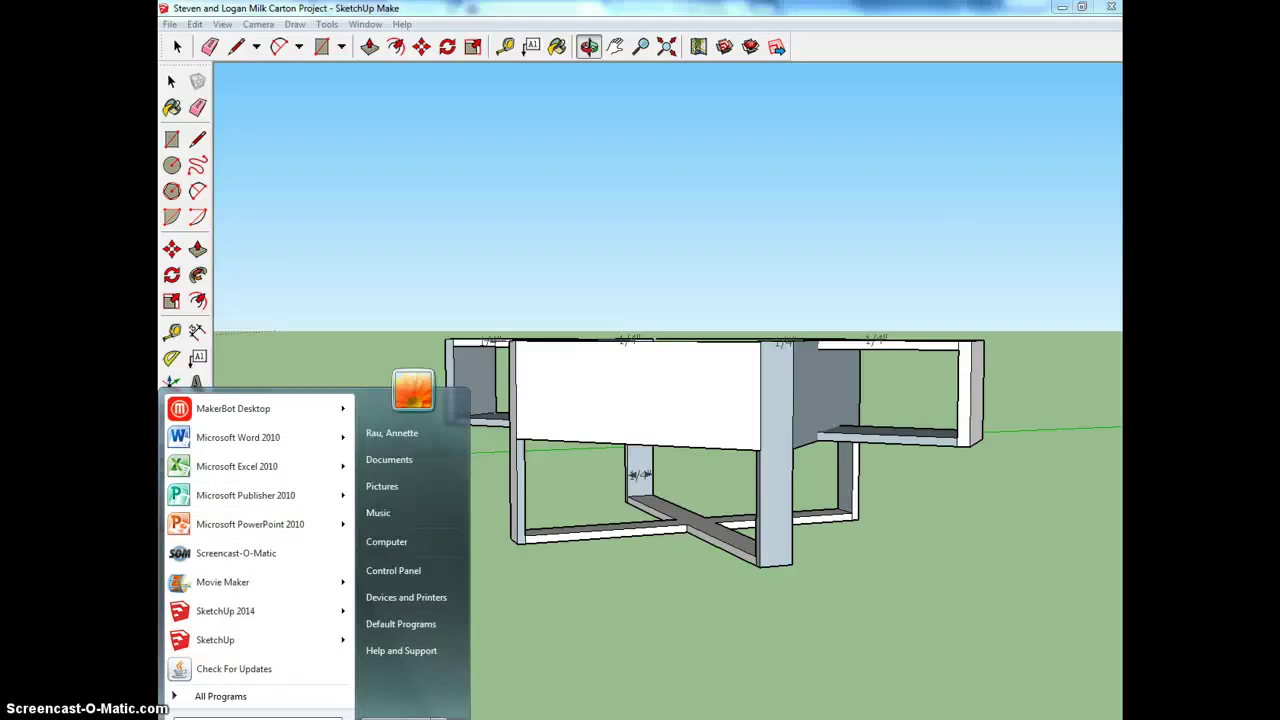
type("s")
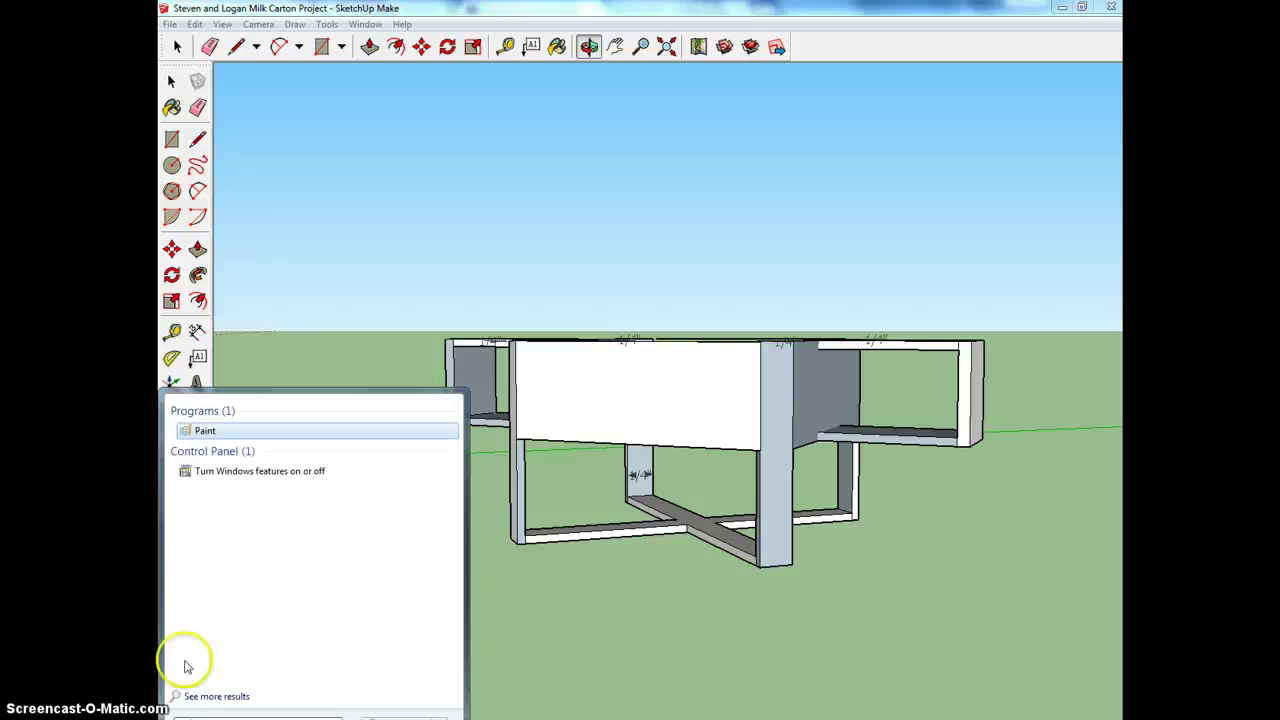
left_click(195, 430)
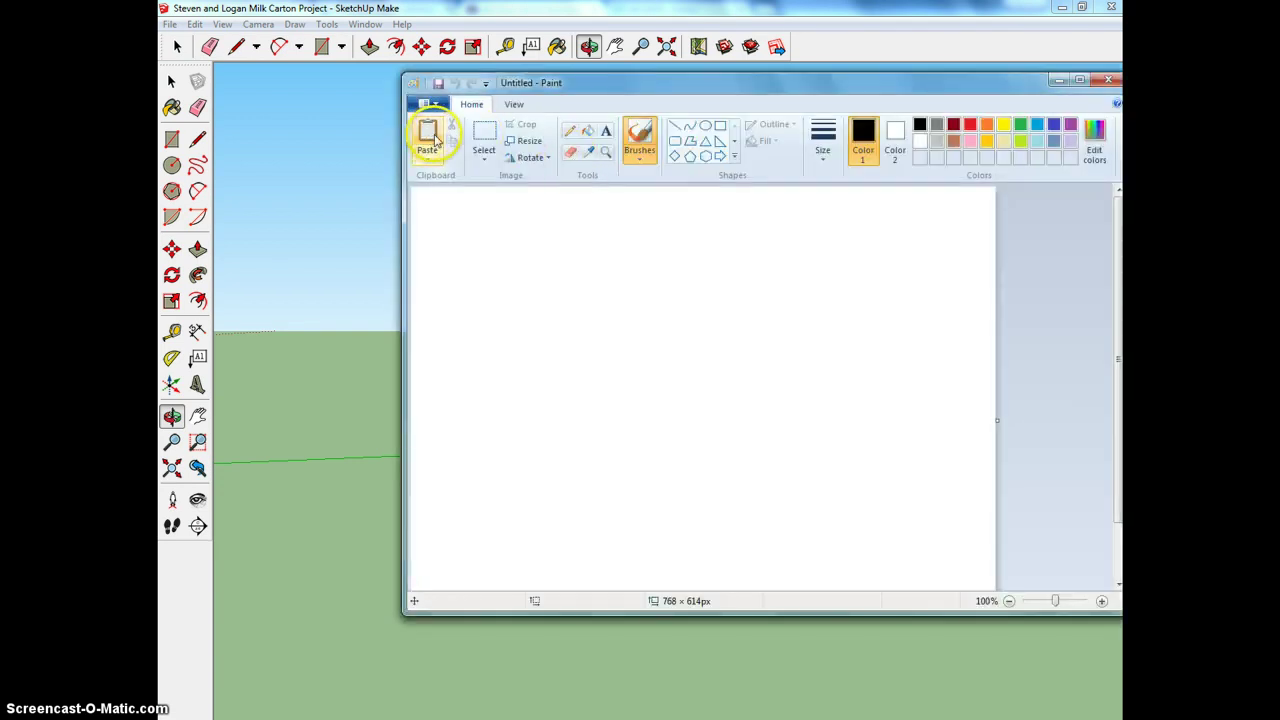
Step: Paste the captured SketchUp screenshot onto the blank Paint canvas and maximize the Paint window
mouse_move(666, 80)
left_mouse_down()
mouse_move(649, 249)
mouse_move(586, 466)
mouse_move(622, 288)
mouse_move(629, 134)
left_mouse_up()
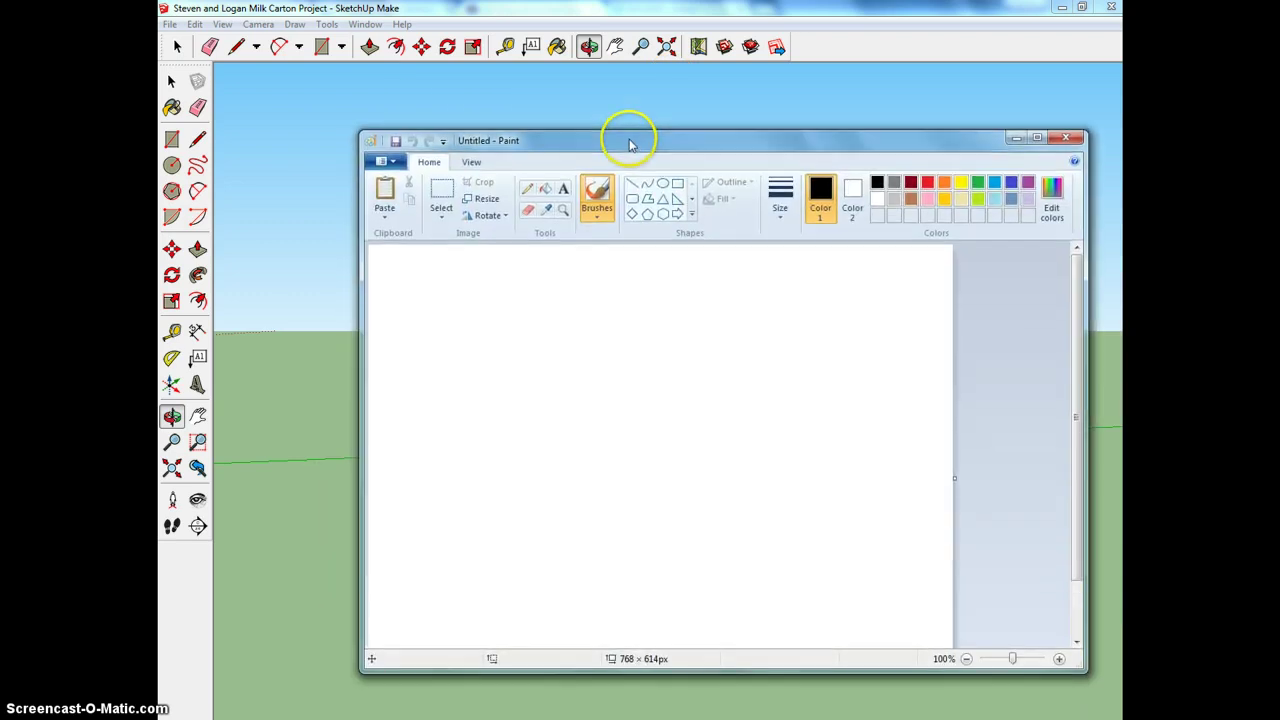
left_click(384, 183)
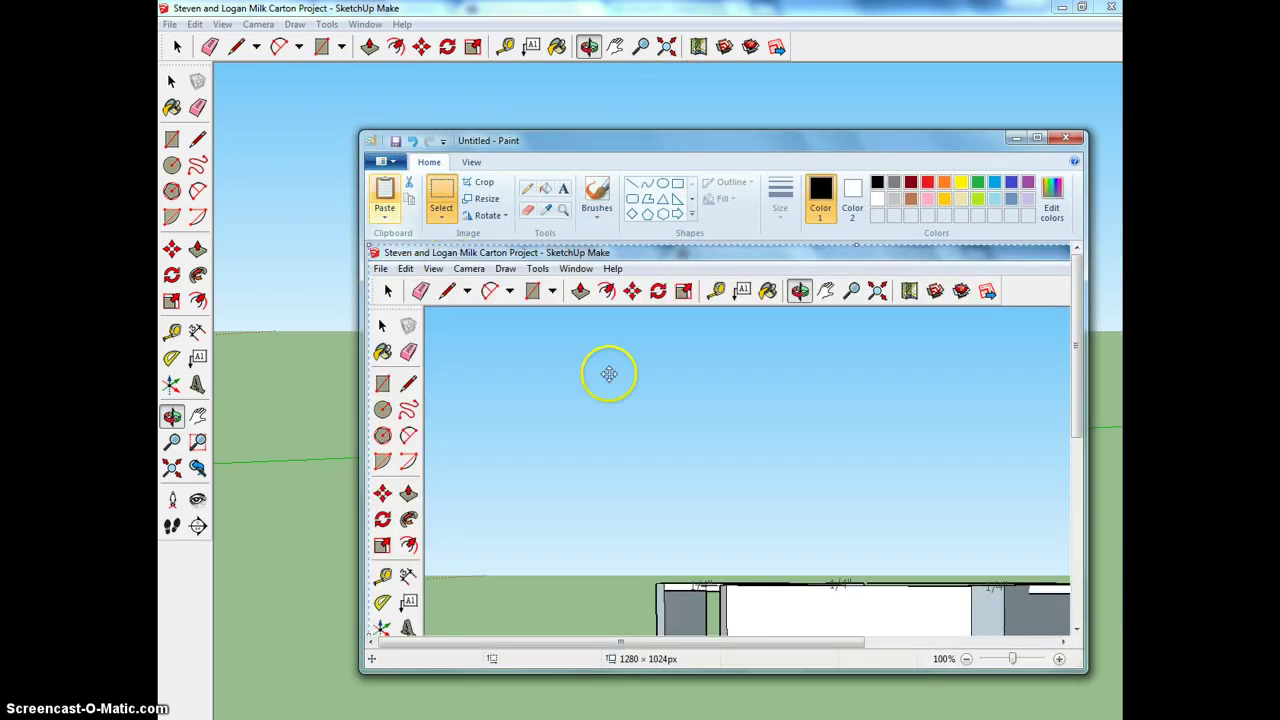
scroll(620, 377, "down", 10)
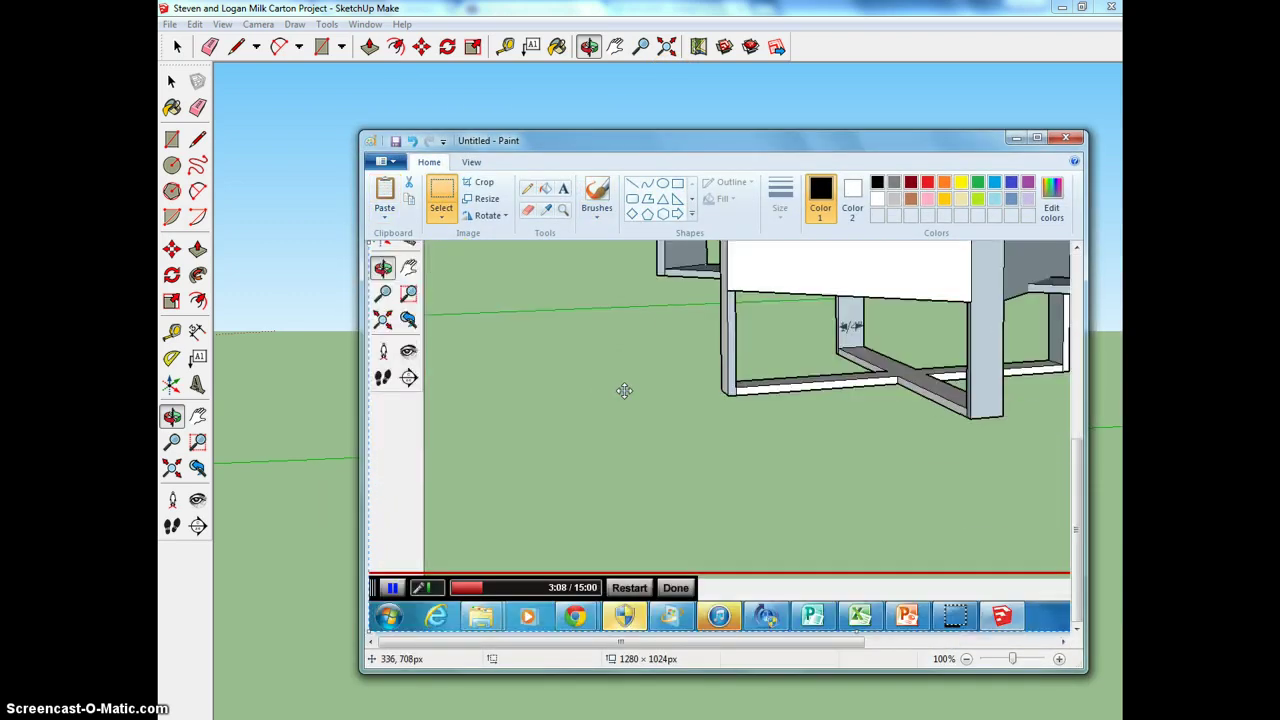
scroll(624, 390, "up", 10)
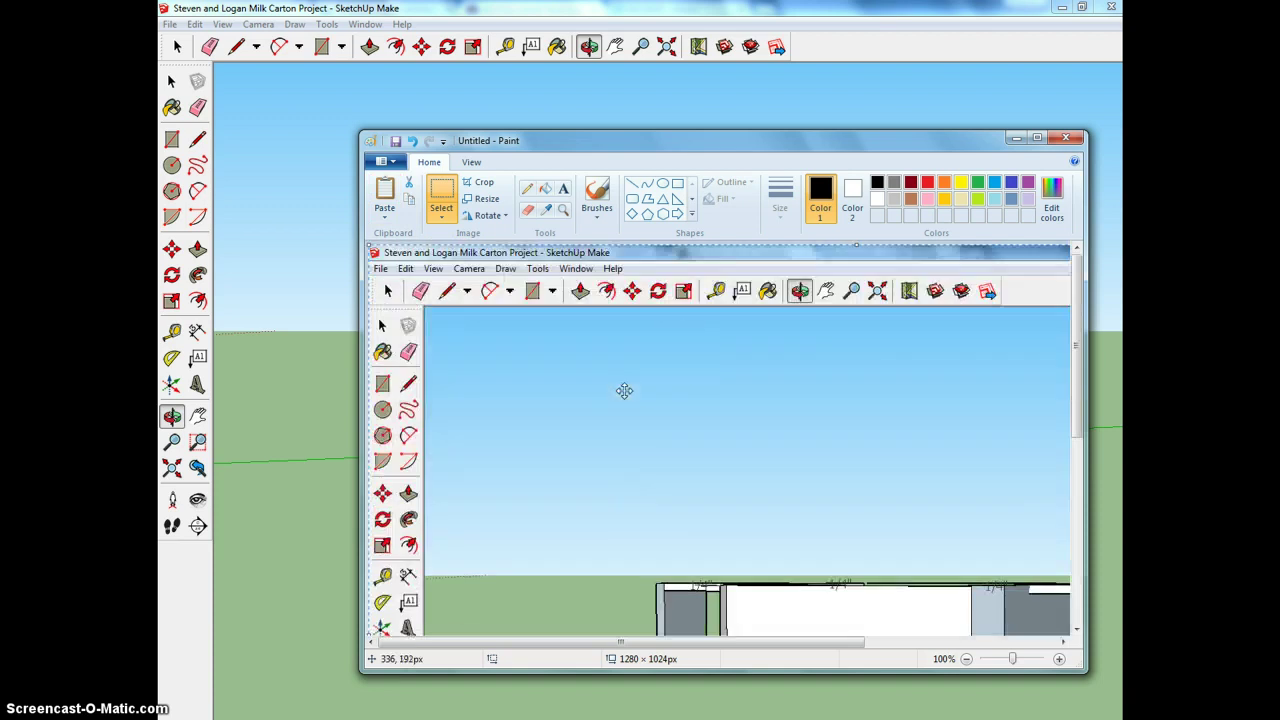
left_click(1037, 137)
Step: Examine the pasted screenshot from the SketchUp title bar down to the captured taskbar
scroll(571, 403, "down", 3)
scroll(573, 402, "up", 3)
scroll(573, 402, "down", 3)
scroll(573, 402, "up", 3)
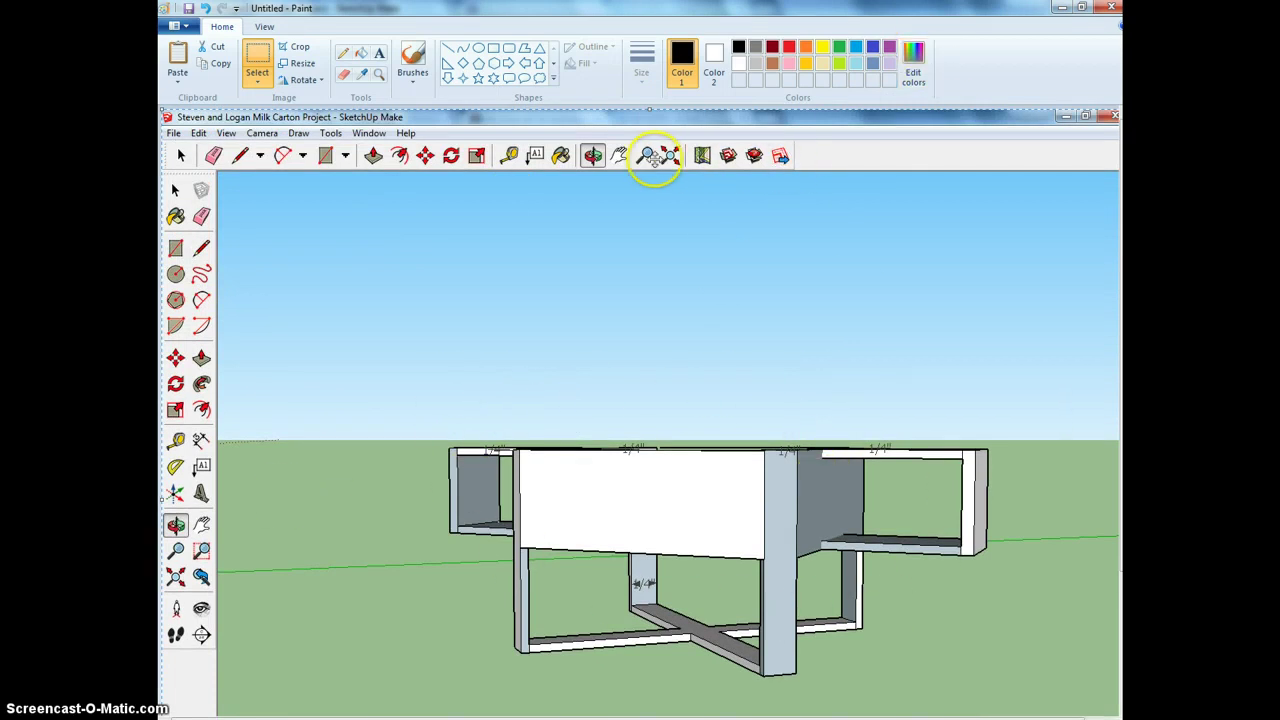
scroll(214, 462, "down", 3)
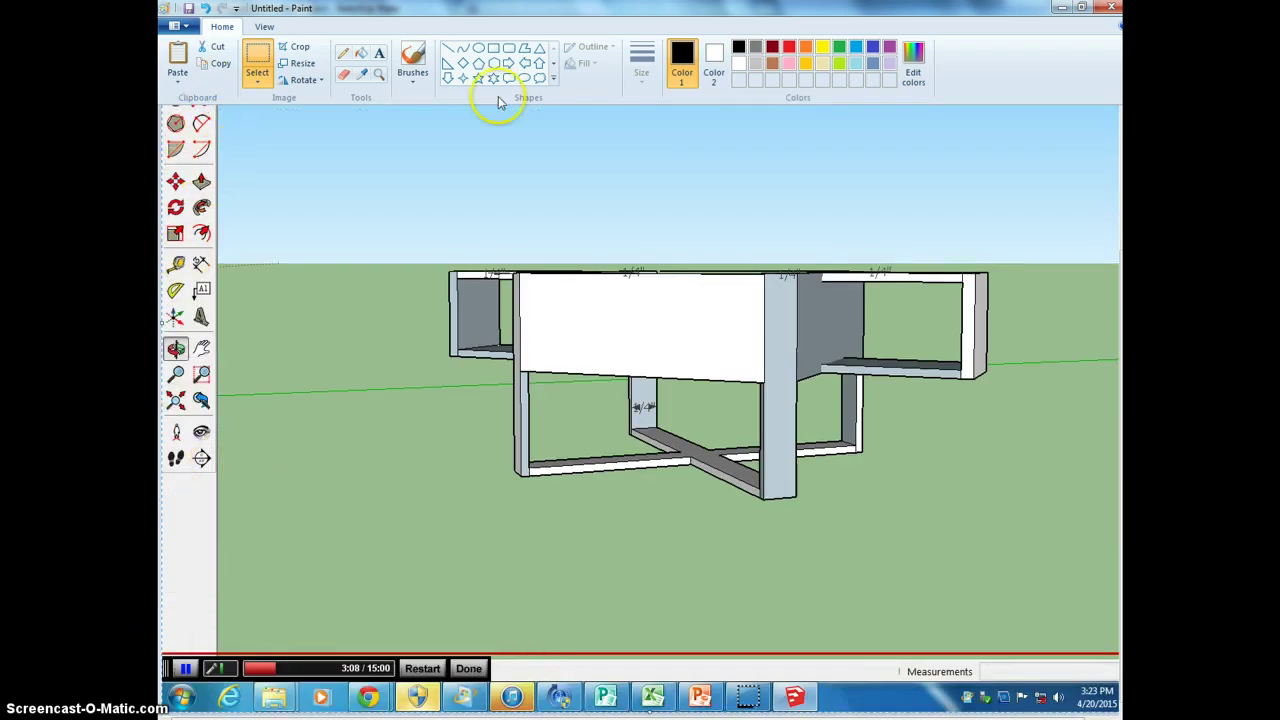
scroll(698, 508, "up", 3)
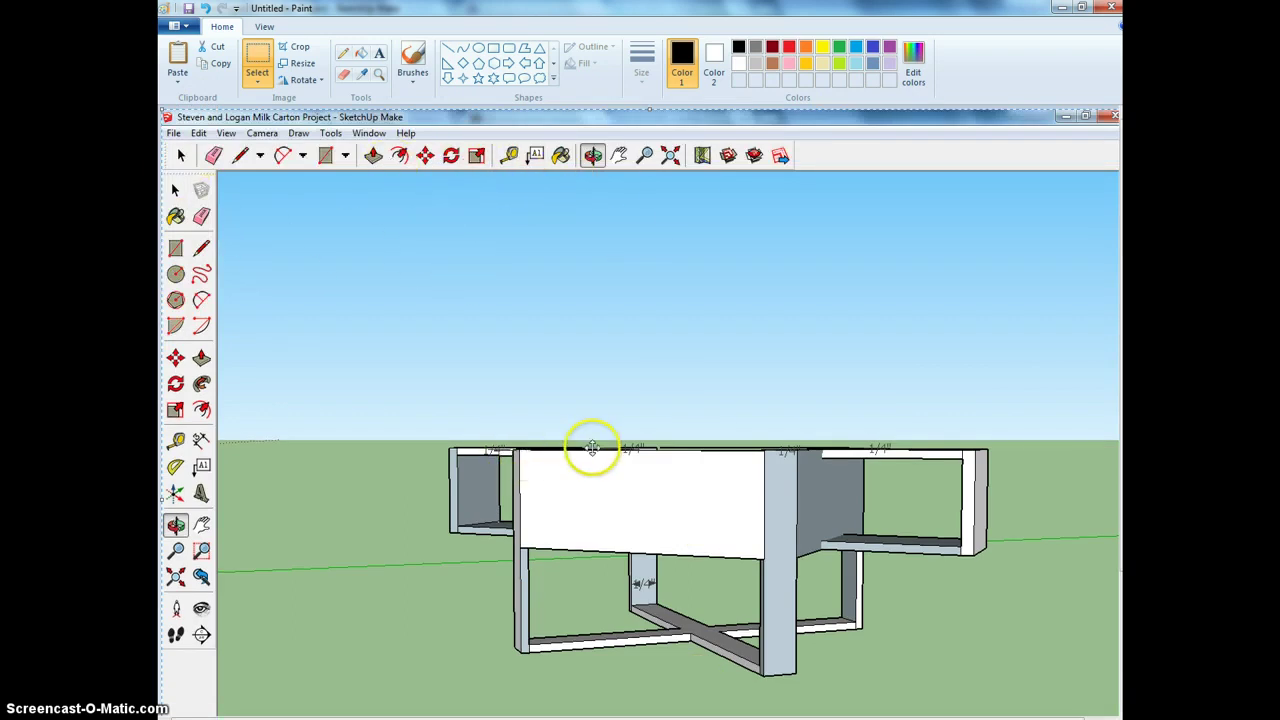
scroll(593, 447, "down", 3)
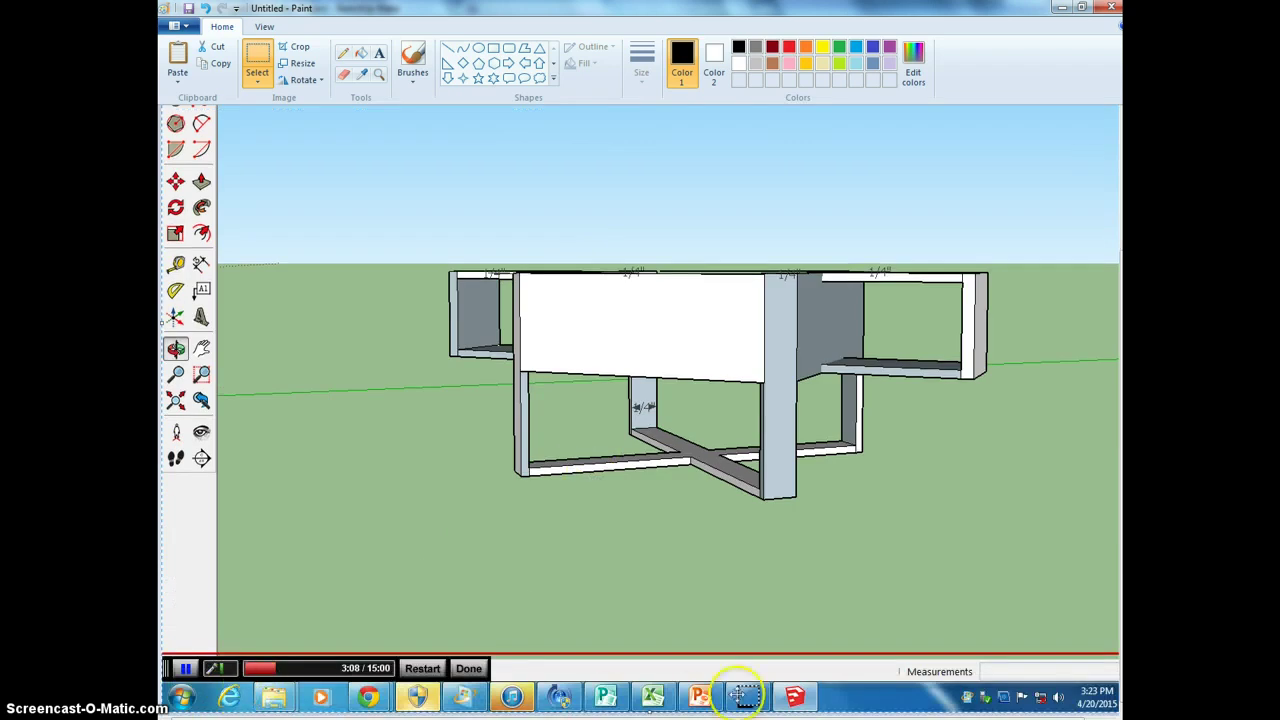
scroll(584, 535, "up", 3)
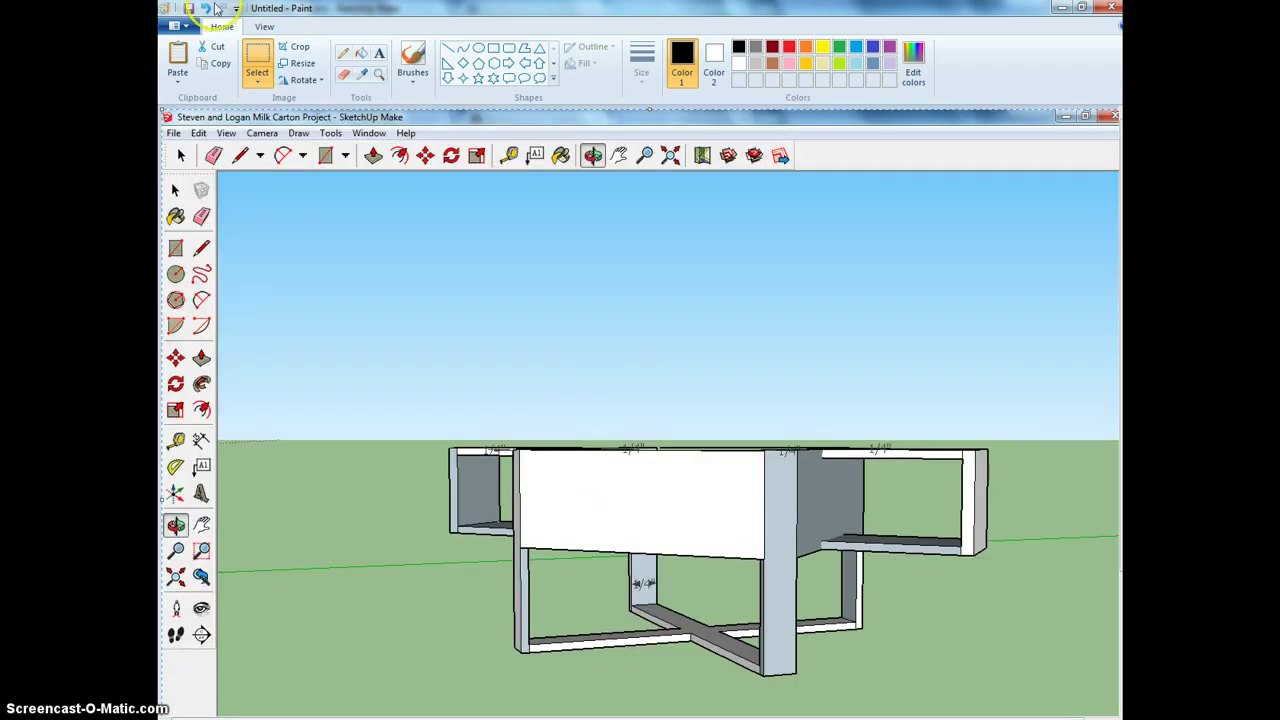
Step: Crop the canvas to the selected SketchUp screenshot
left_click(298, 50)
scroll(530, 410, "down", 3)
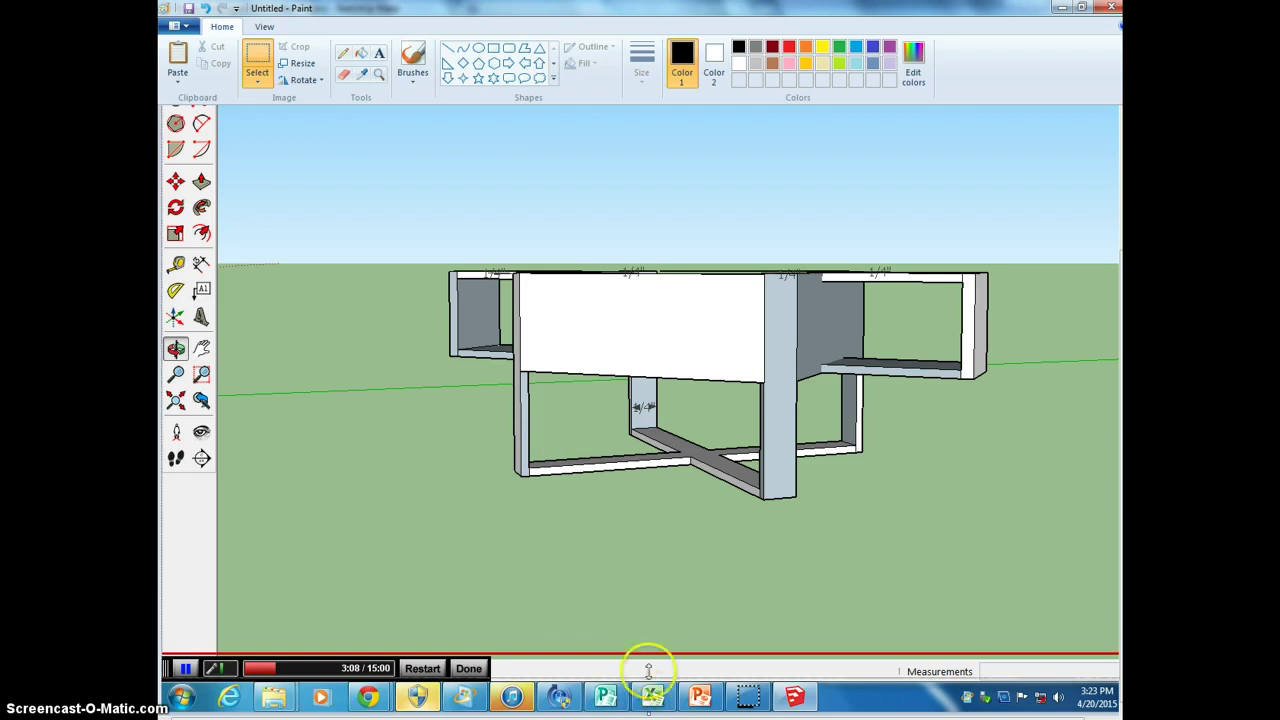
scroll(654, 651, "up", 1)
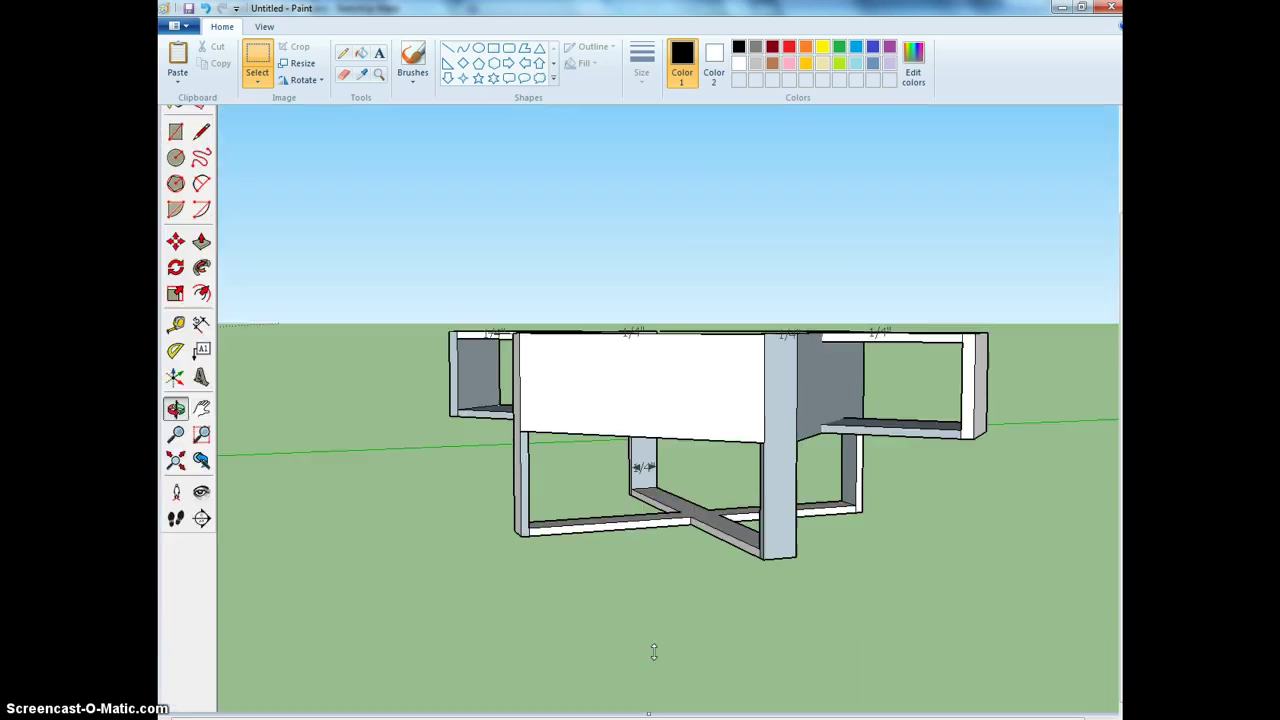
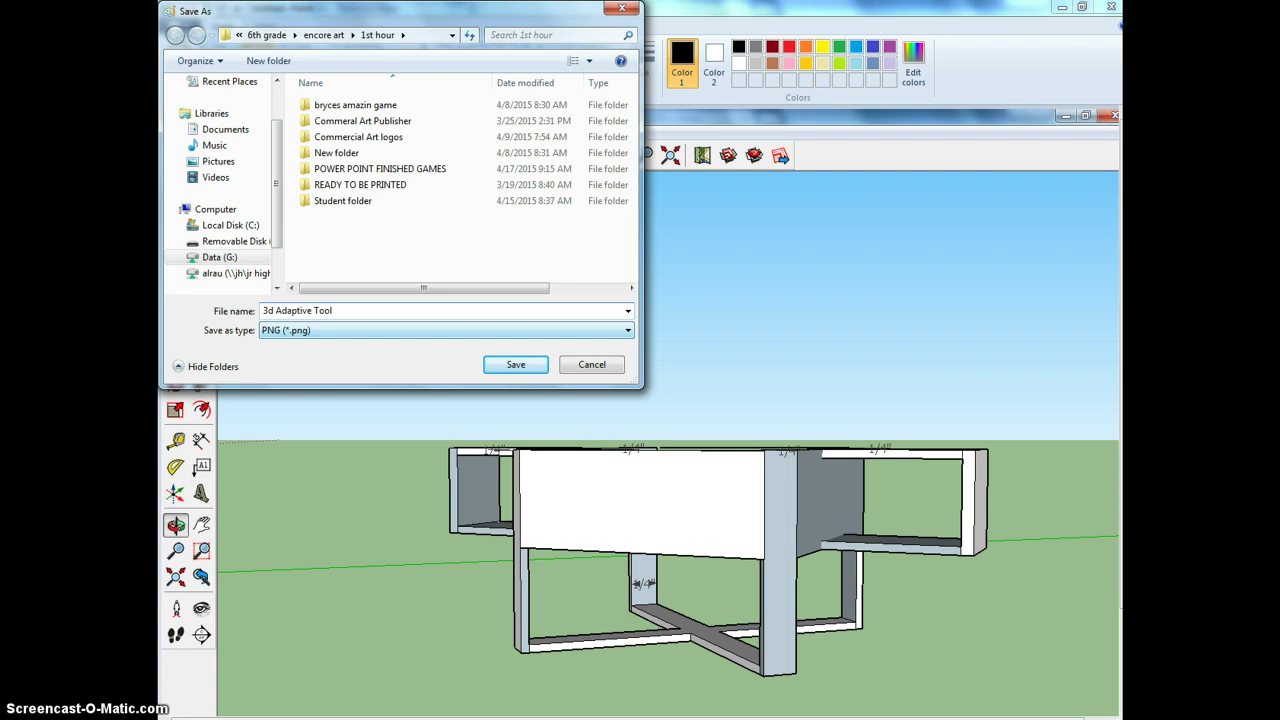
Step: Save the screenshot as a JPEG named 3d Adaptive Tool in the Website folder on the H: drive
left_click(629, 333)
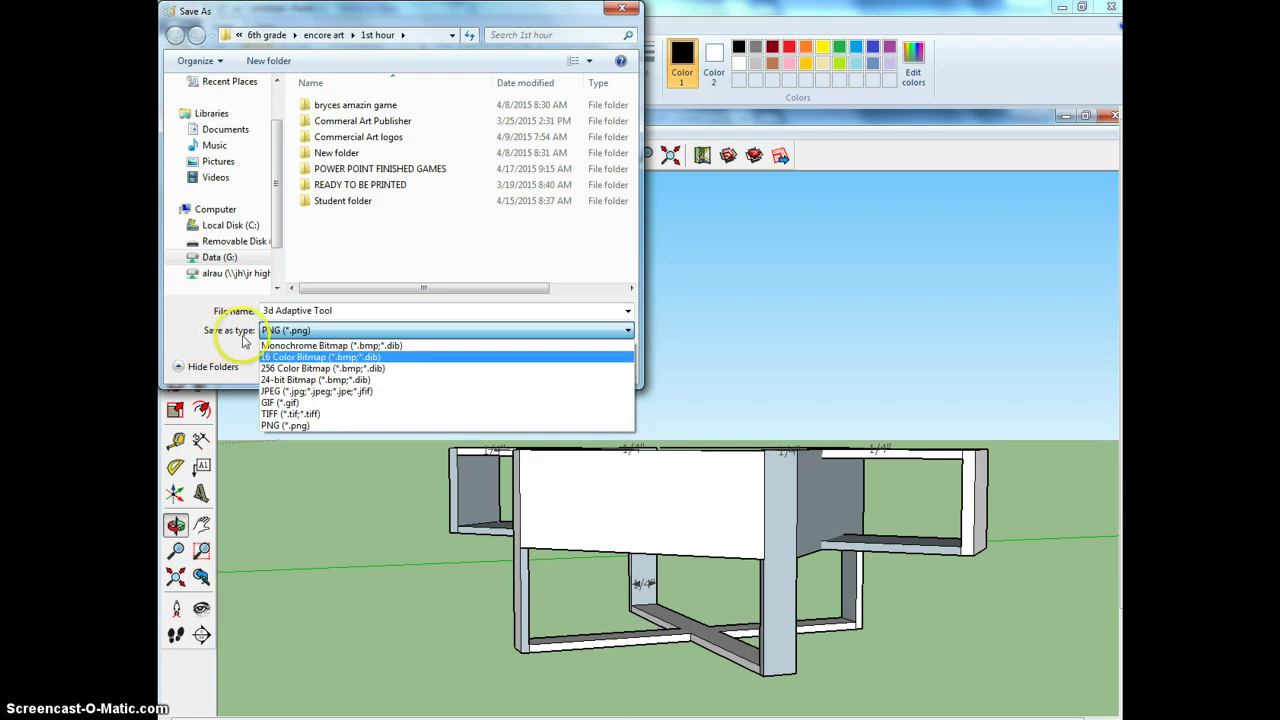
left_click(337, 393)
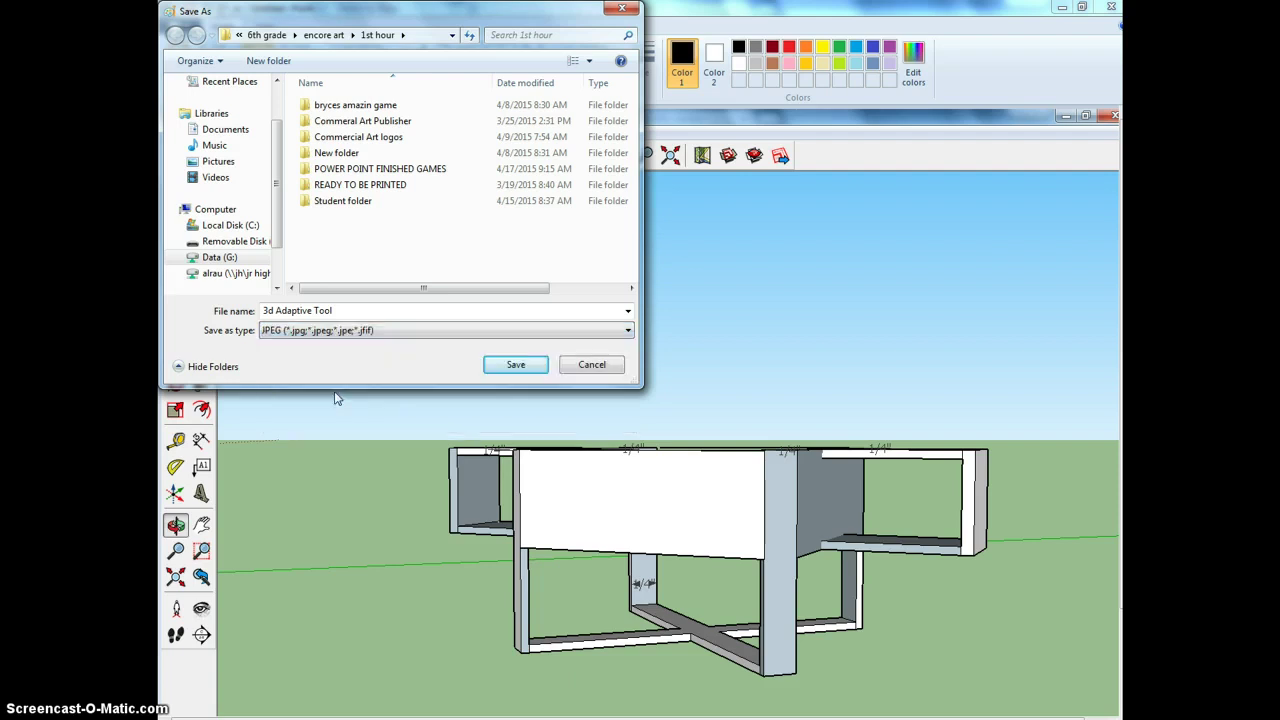
left_click(259, 38)
left_click(259, 38)
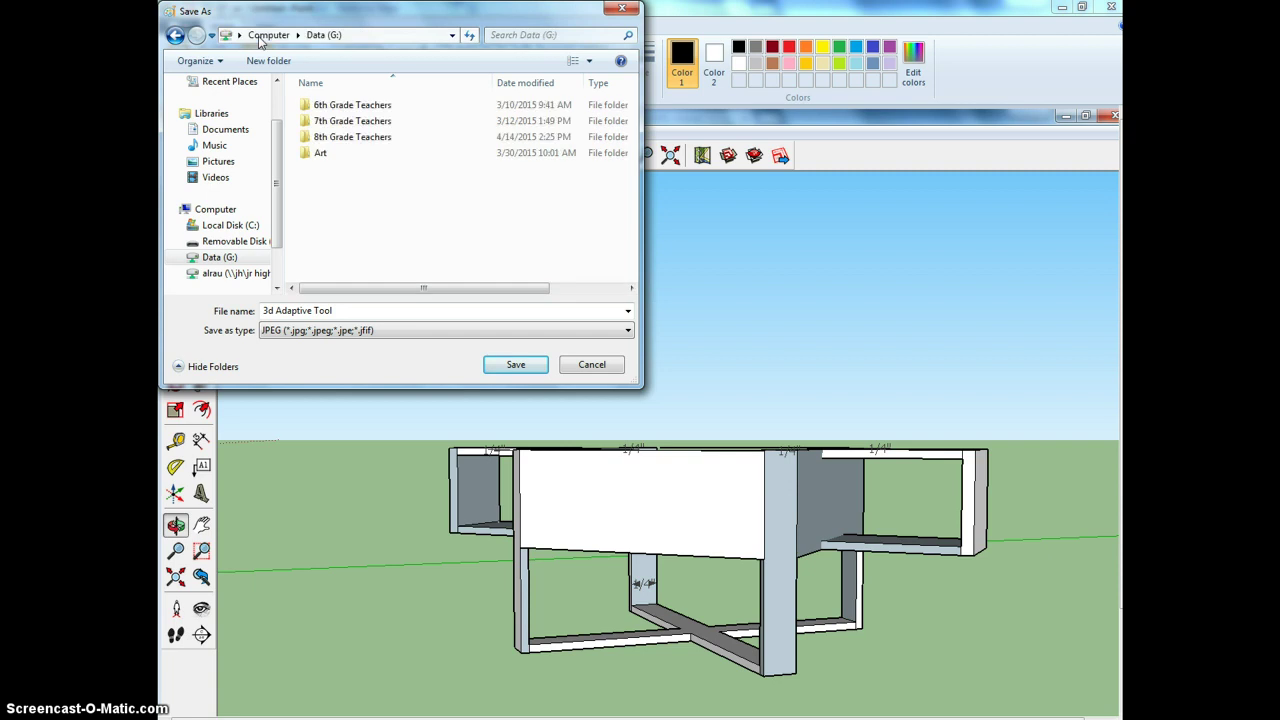
left_click(259, 38)
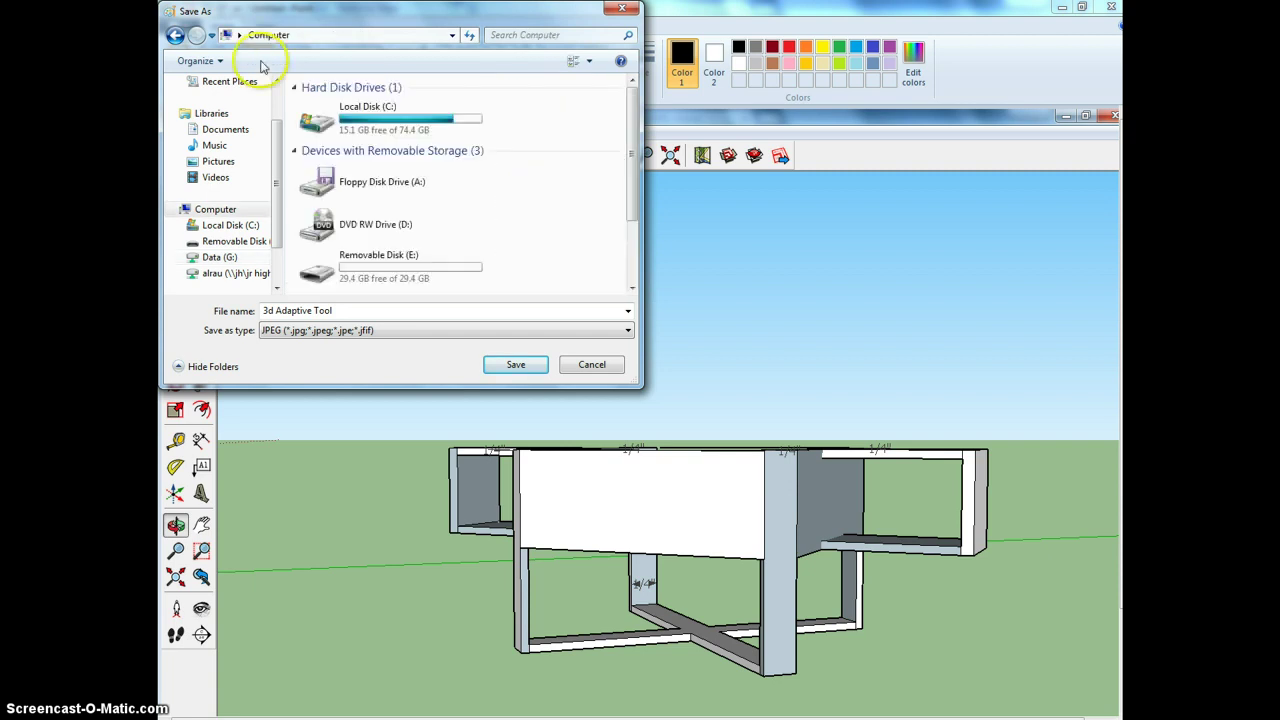
left_click_drag(634, 194, 634, 271)
double_click(404, 276)
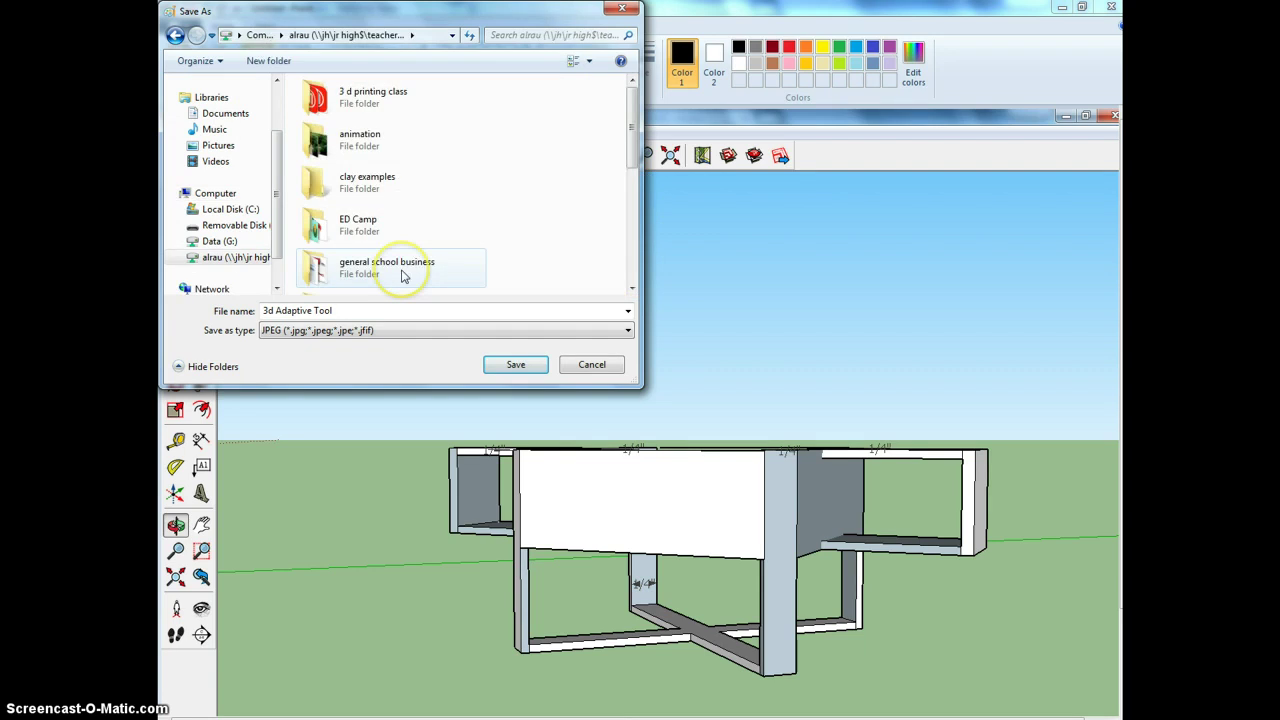
scroll(400, 257, "down", 5)
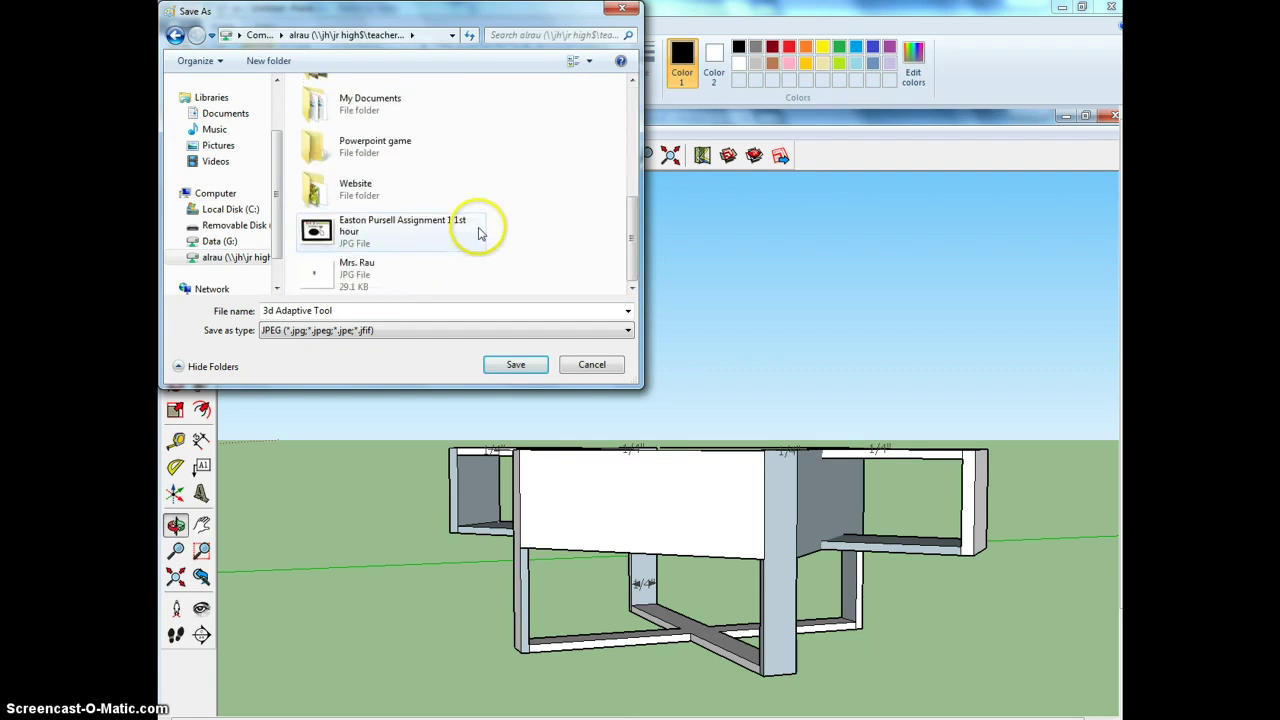
double_click(351, 190)
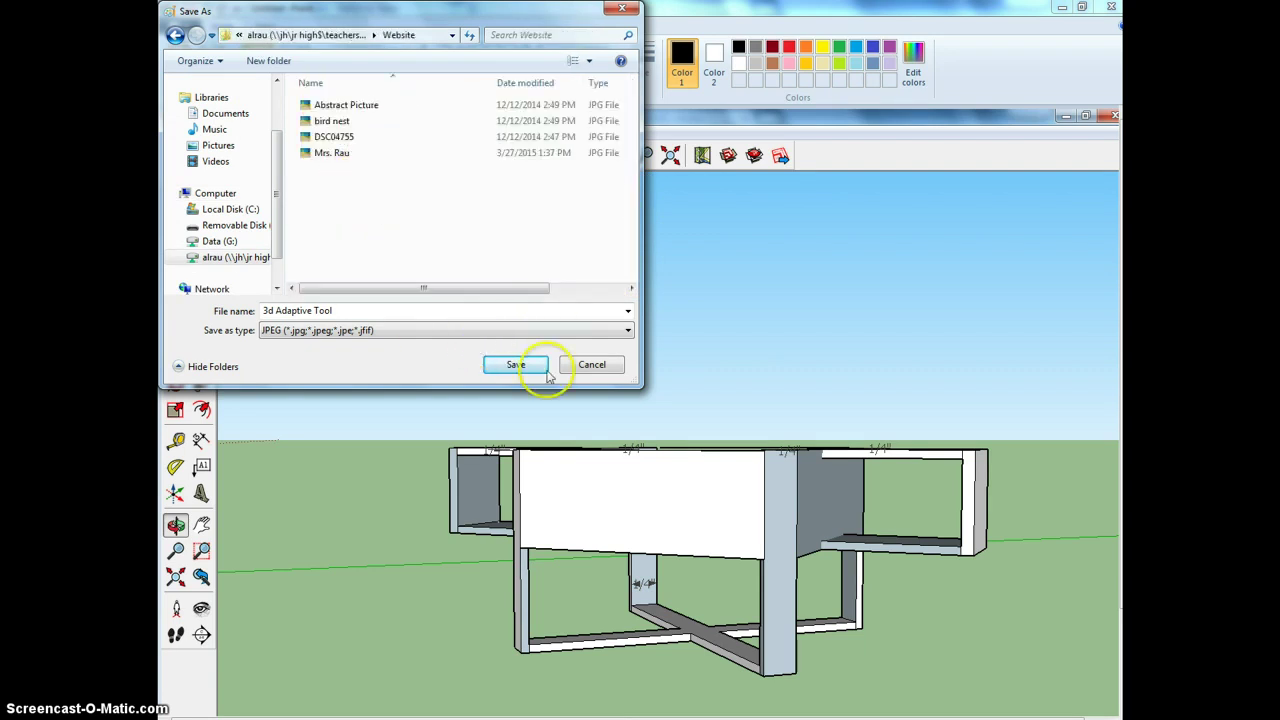
left_click(516, 364)
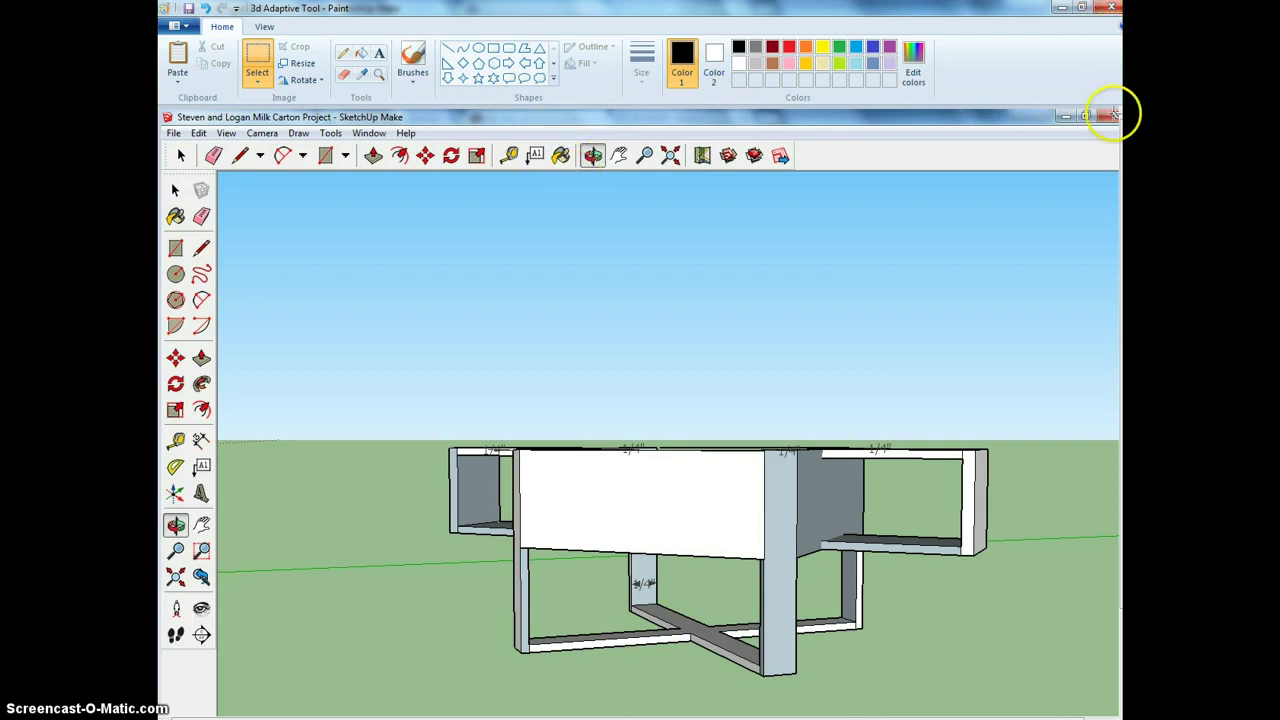
Step: Close Paint and orbit the SketchUp model to show its opposite side, leaving SketchUp minimized
left_click(1110, 10)
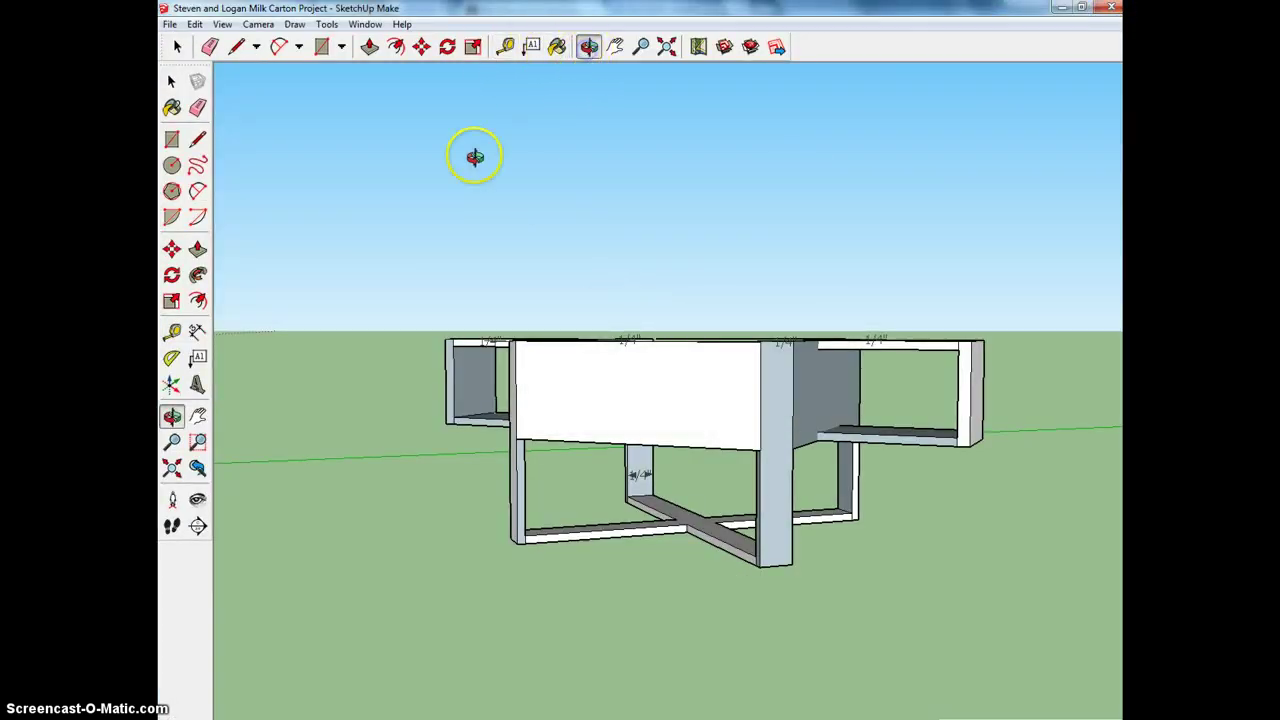
left_click_drag(474, 151, 817, 157)
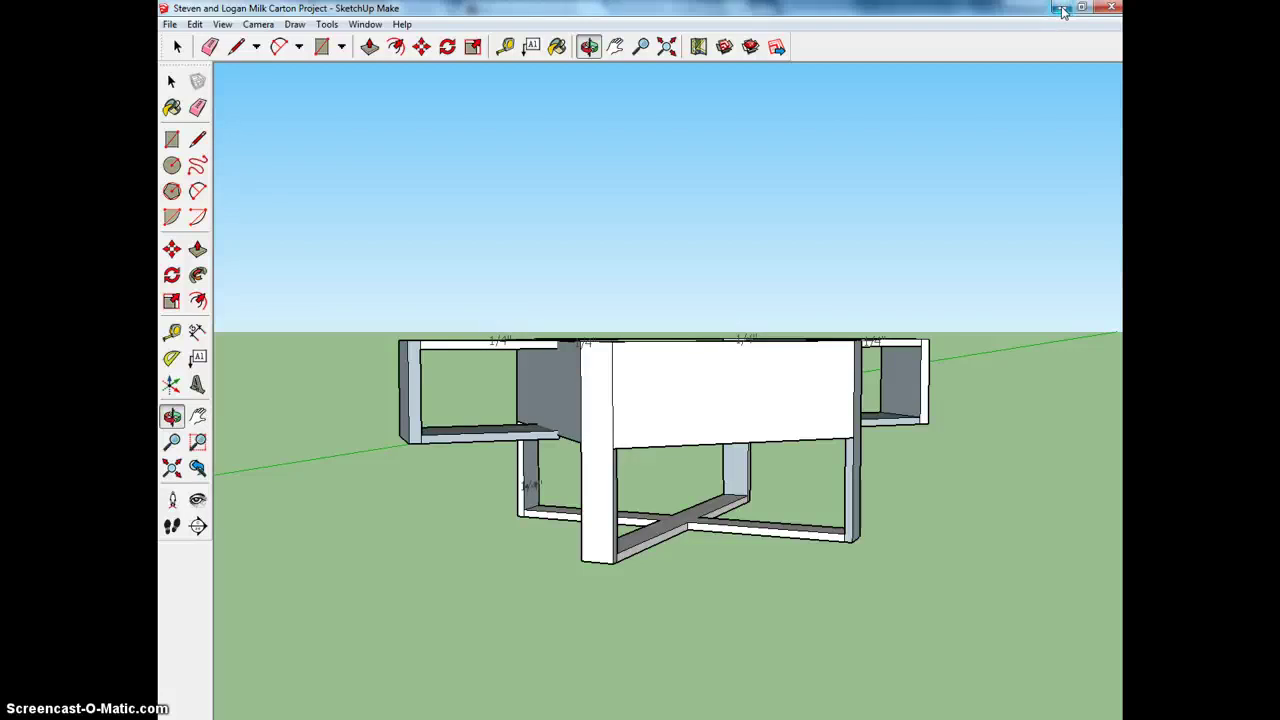
left_click(1061, 8)
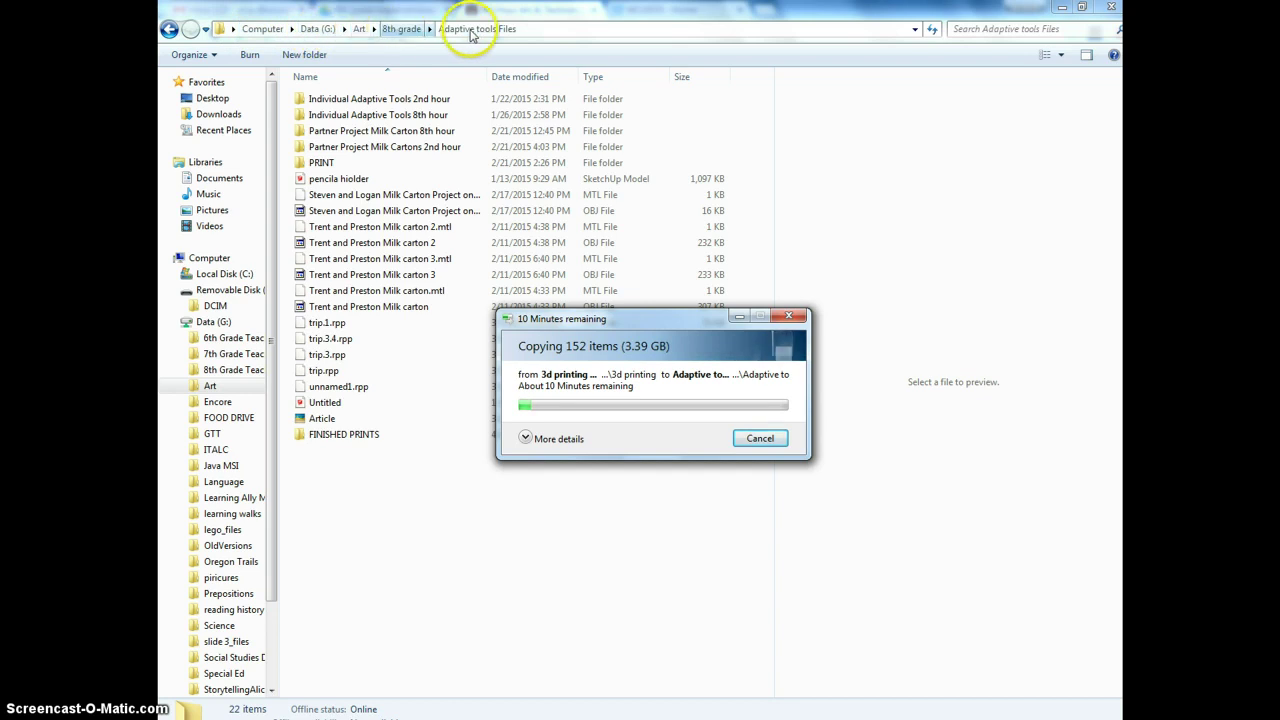
Step: Check the FINISHED PRINTS and GIVING folders within the 8th grade Adaptive tools Files folder
left_click(386, 438)
left_click(335, 454)
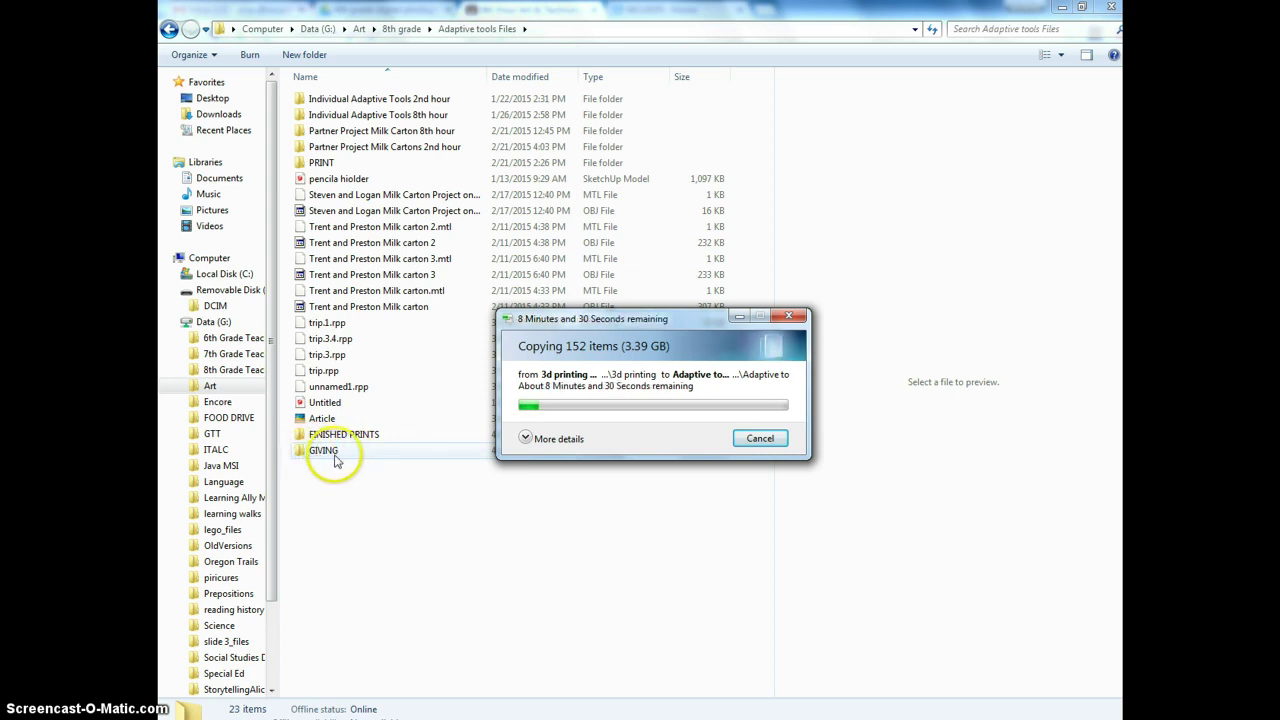
left_click(368, 436)
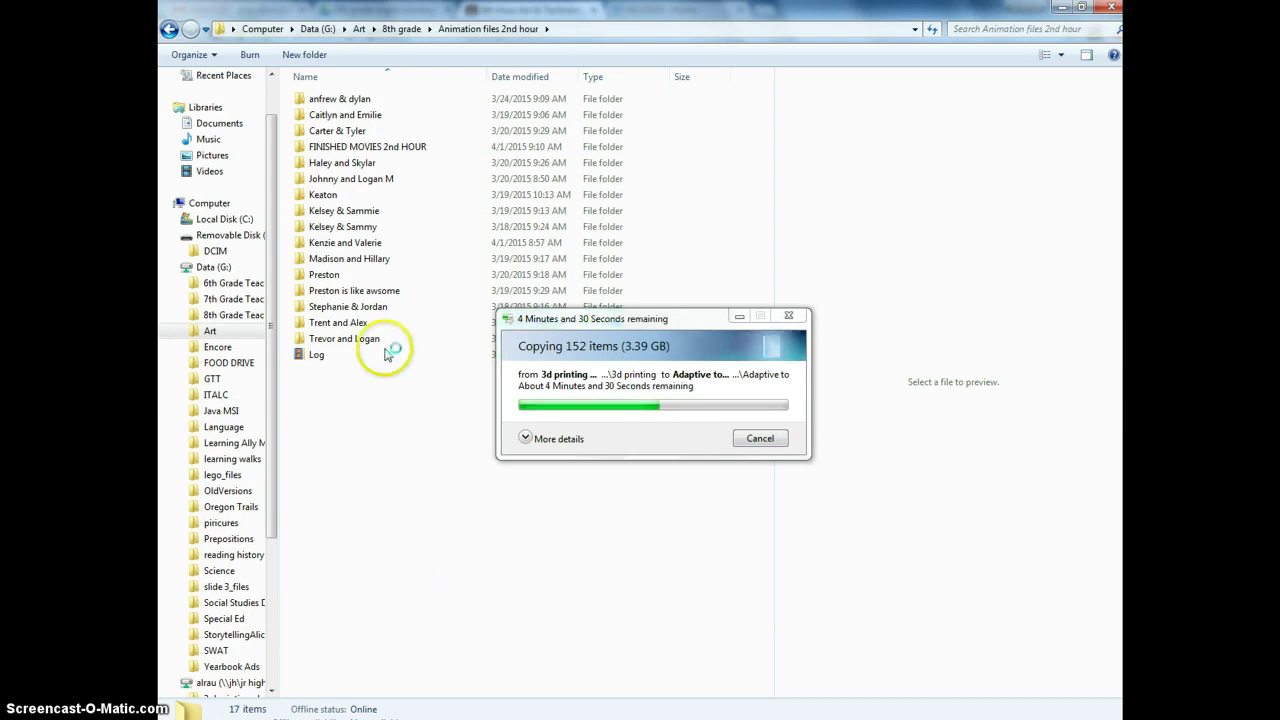
Step: Browse FINISHED MOVIES 2nd HOUR and its new& working subfolder, and return to Animation files 2nd hour
left_click(410, 28)
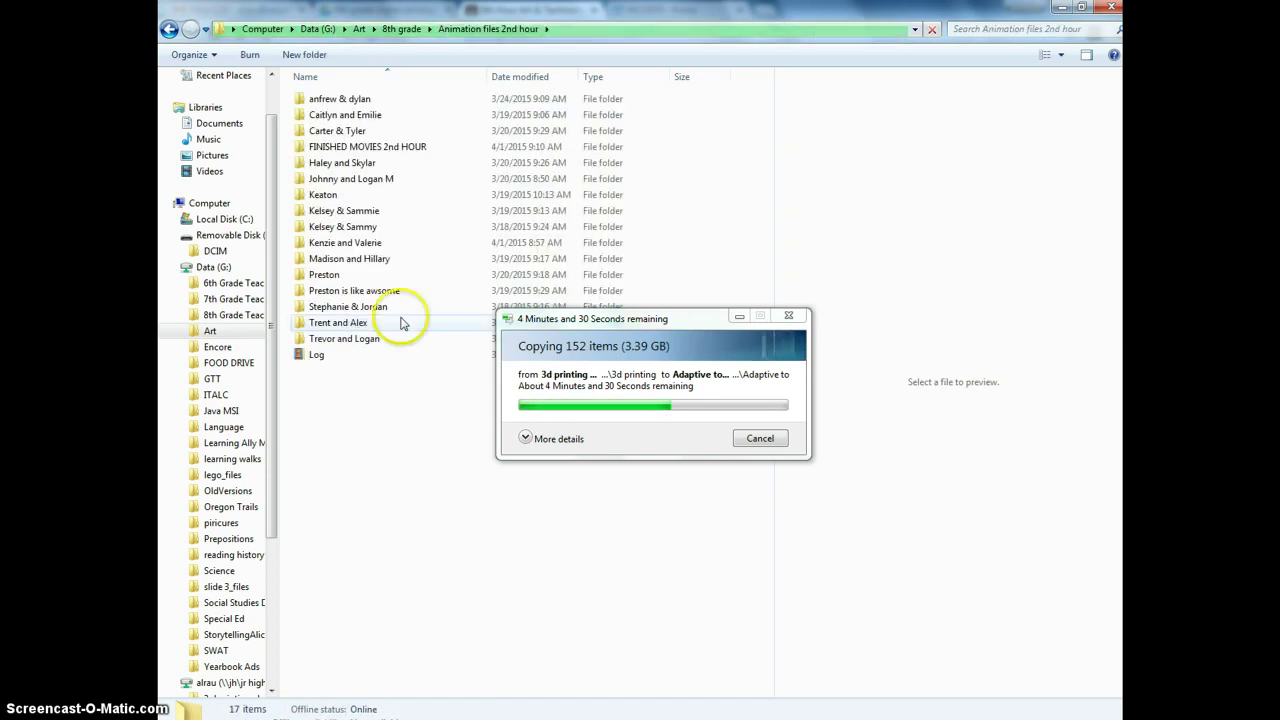
left_click(373, 150)
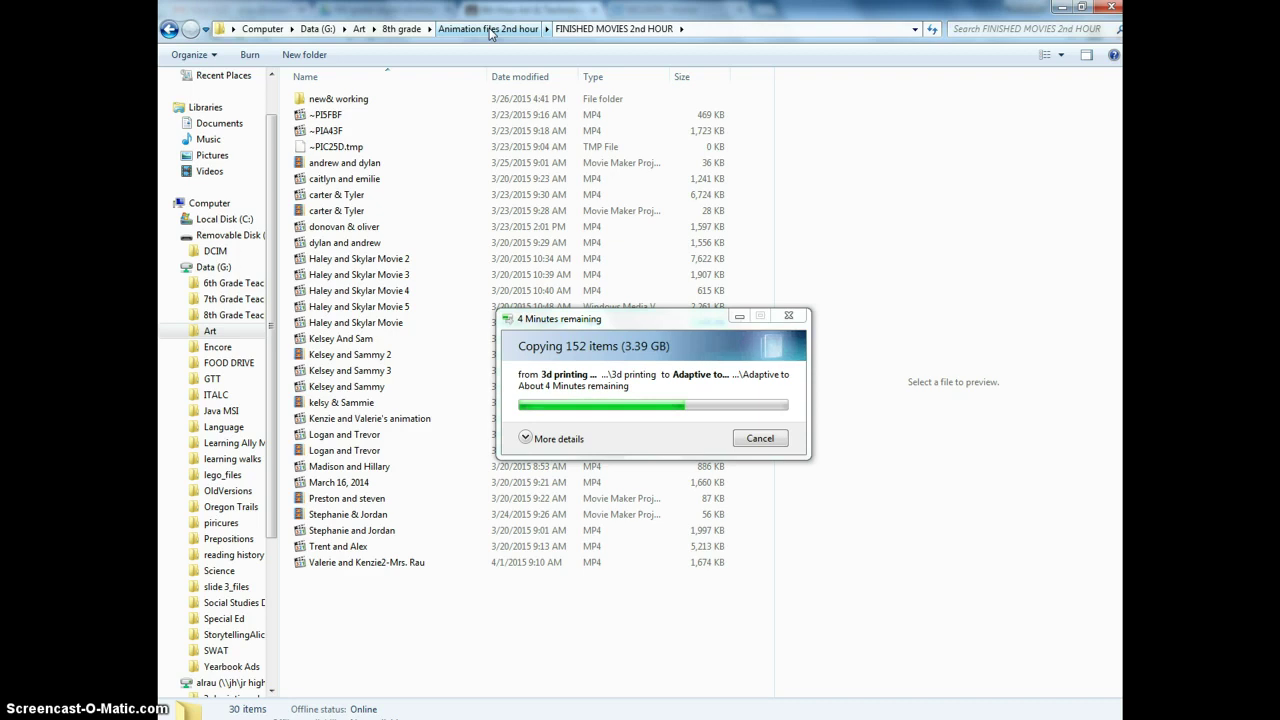
left_click(347, 105)
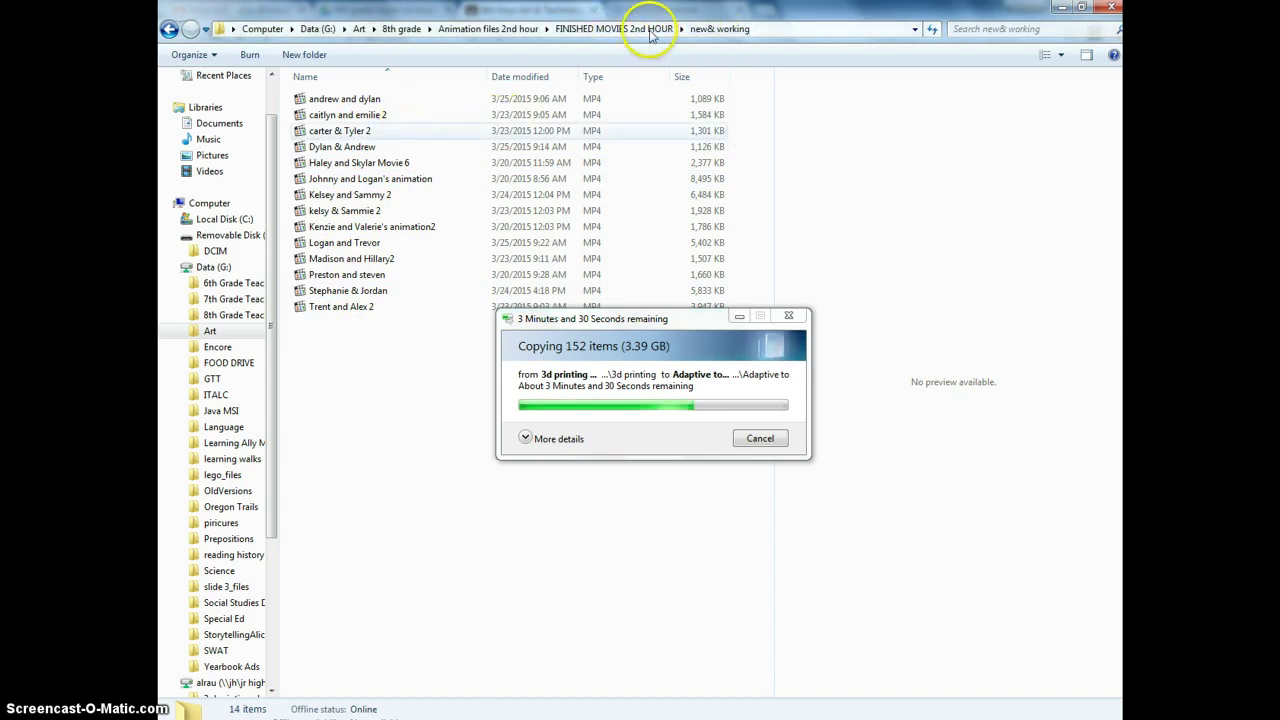
left_click(598, 28)
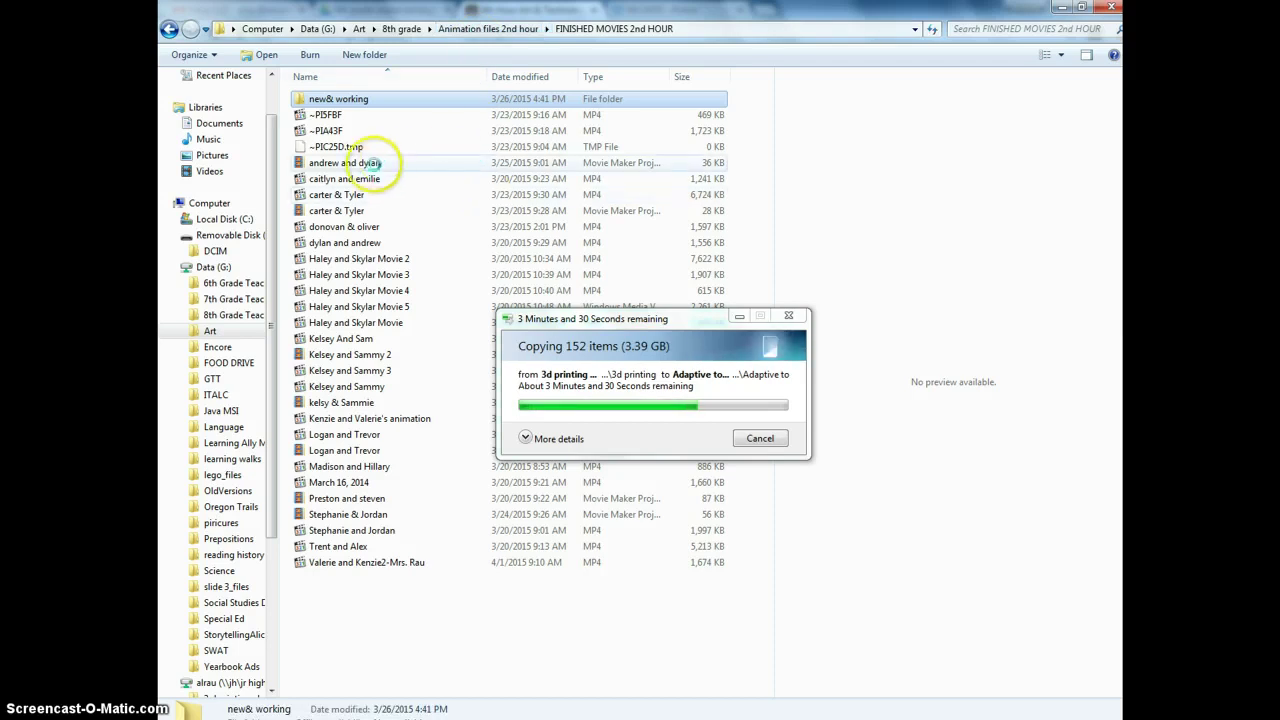
key("alt+Up")
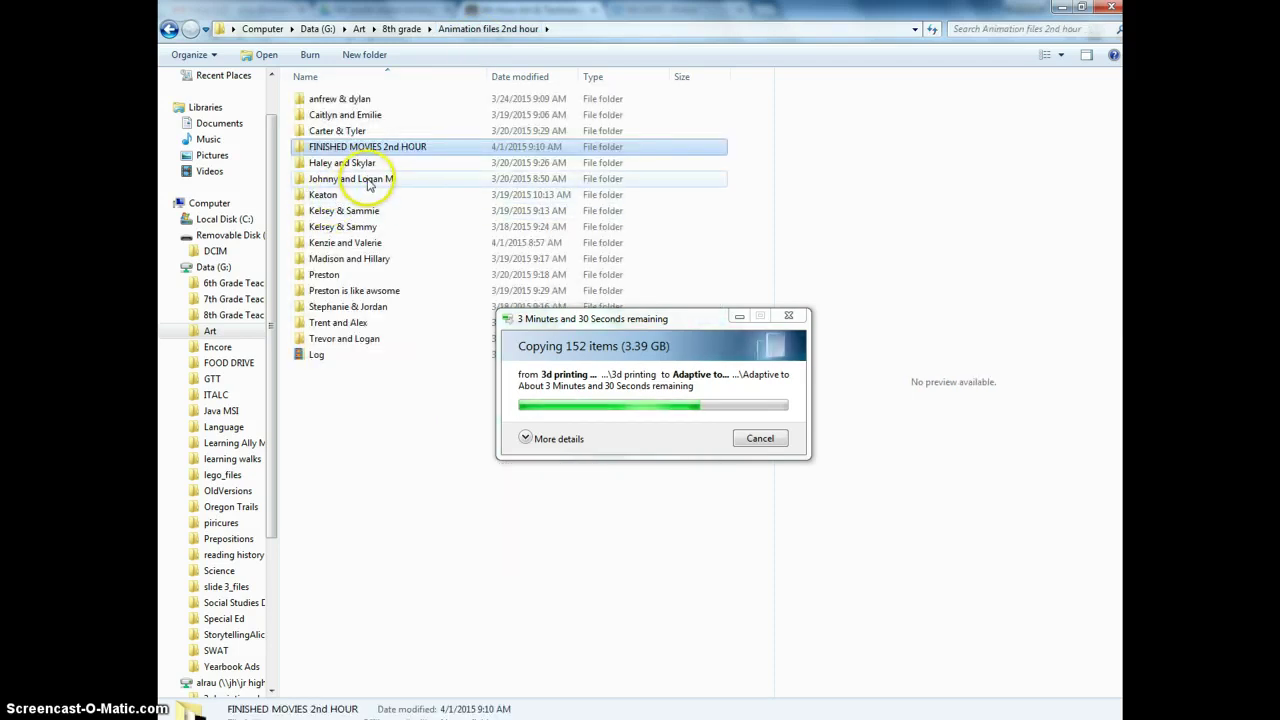
Step: Open the student pair's folder containing the Atomic Bomb movie in Animation files 2nd hour and display its files as extra large icons
left_click(367, 180)
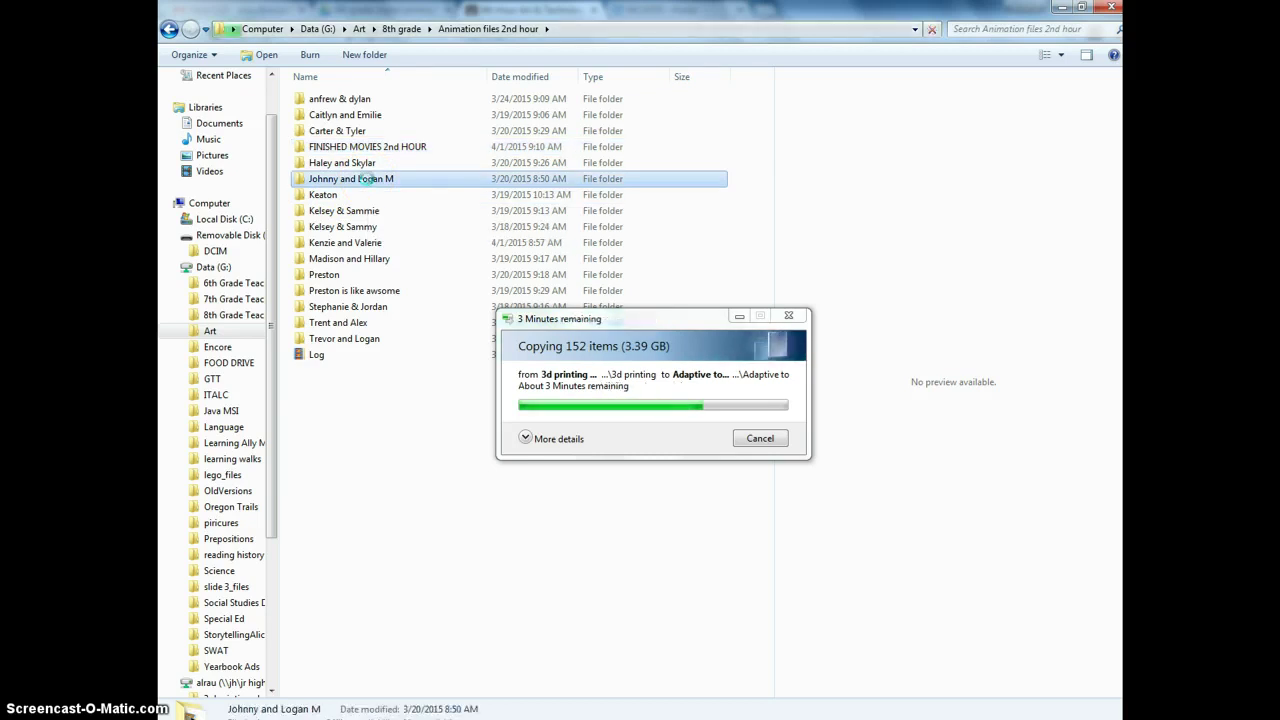
double_click(367, 180)
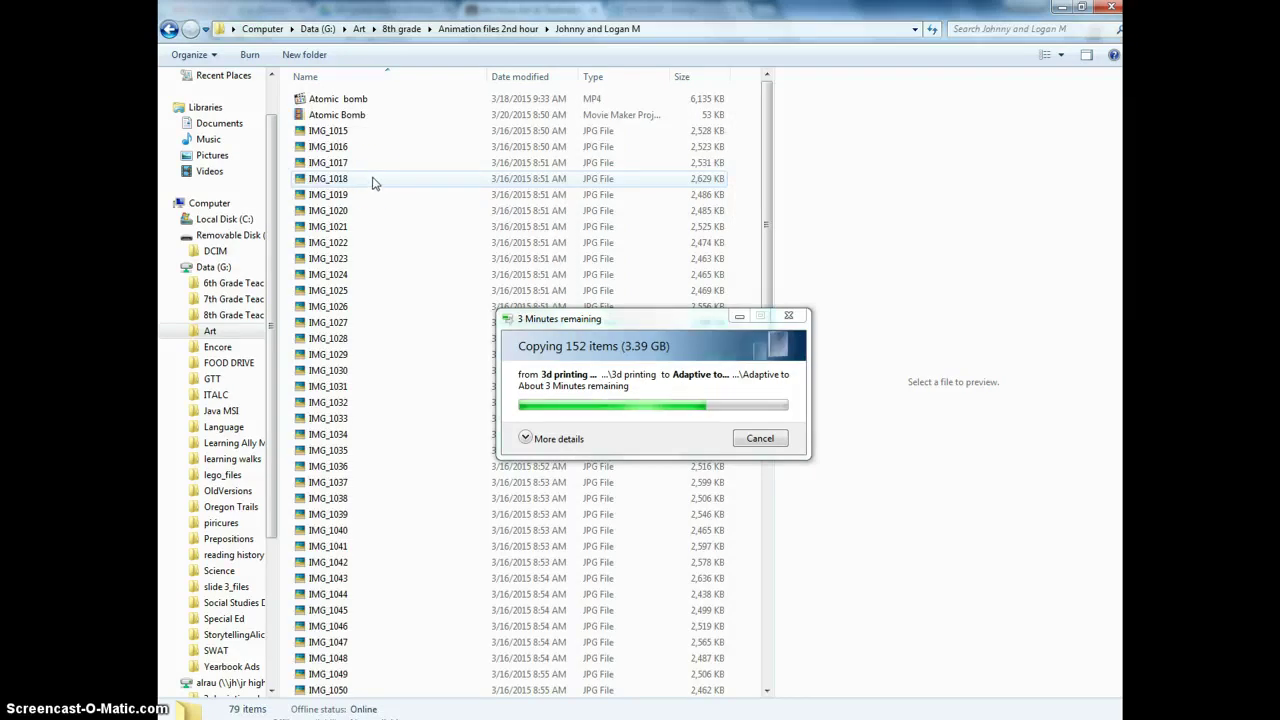
right_click(372, 182)
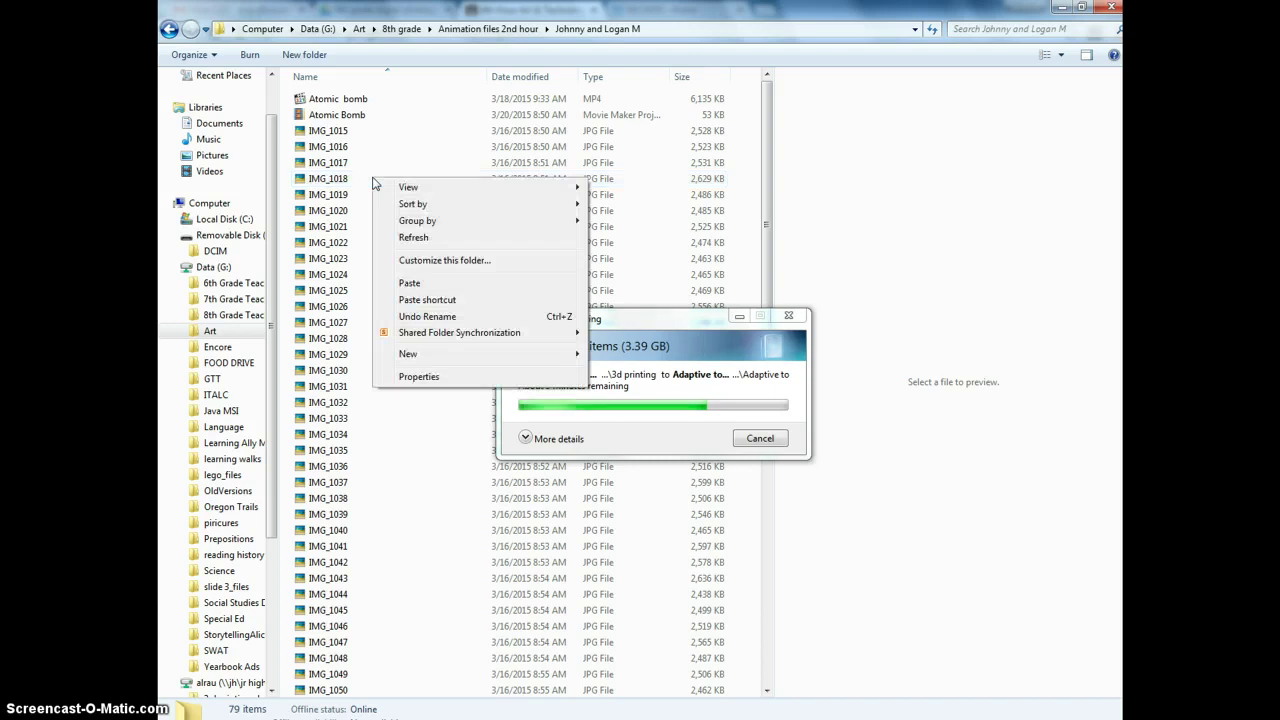
mouse_move(417, 191)
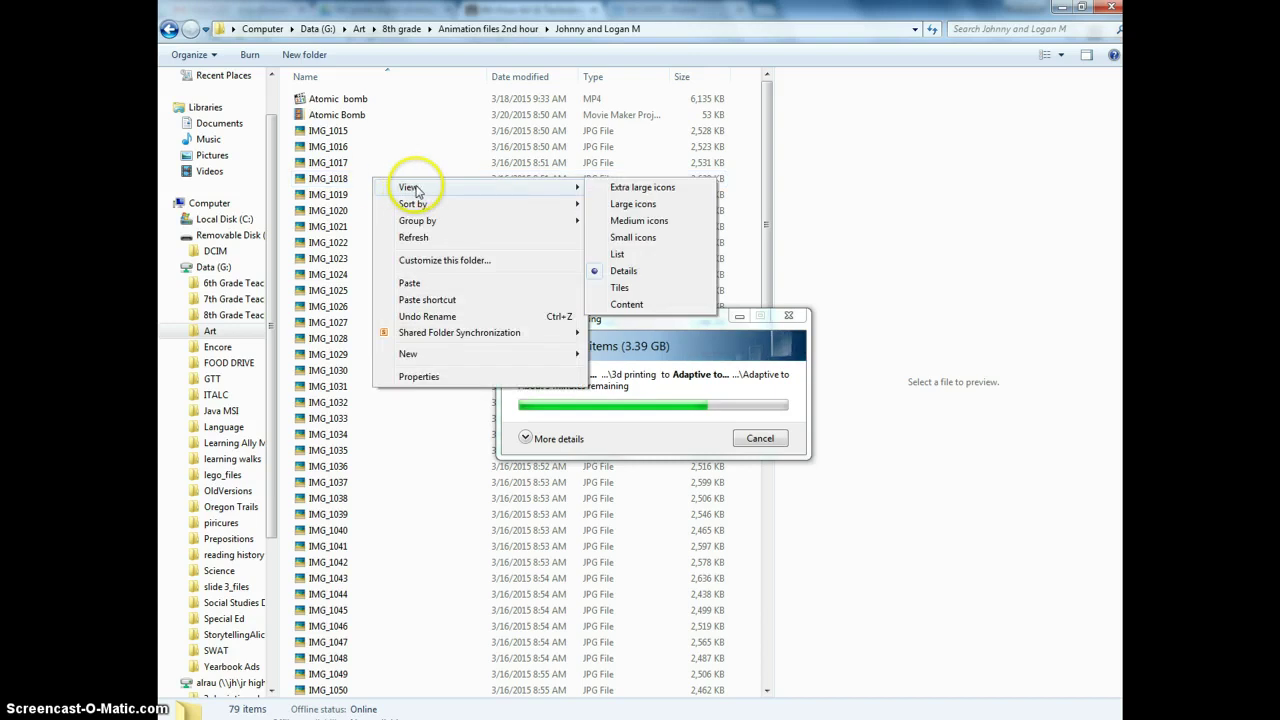
left_click(614, 189)
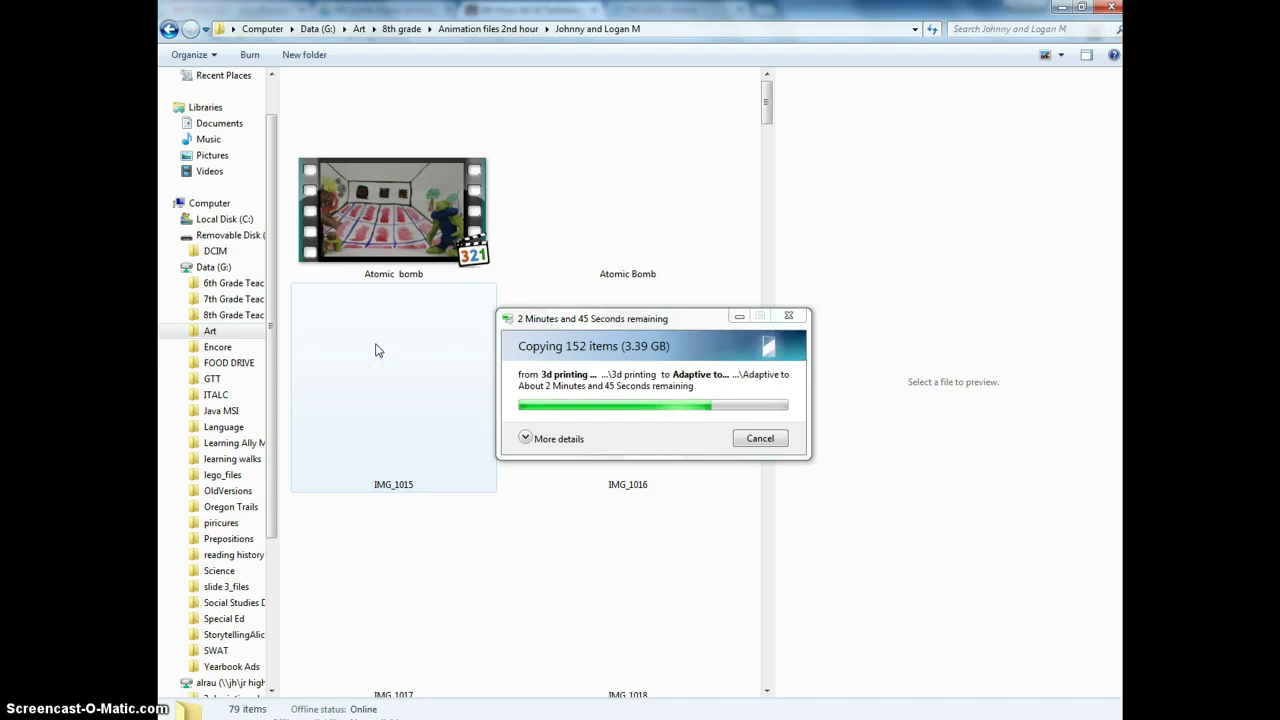
Step: Look through the folder's animation pictures and select the Atomic Bomb Movie Maker project to inspect it
scroll(376, 349, "down", 4)
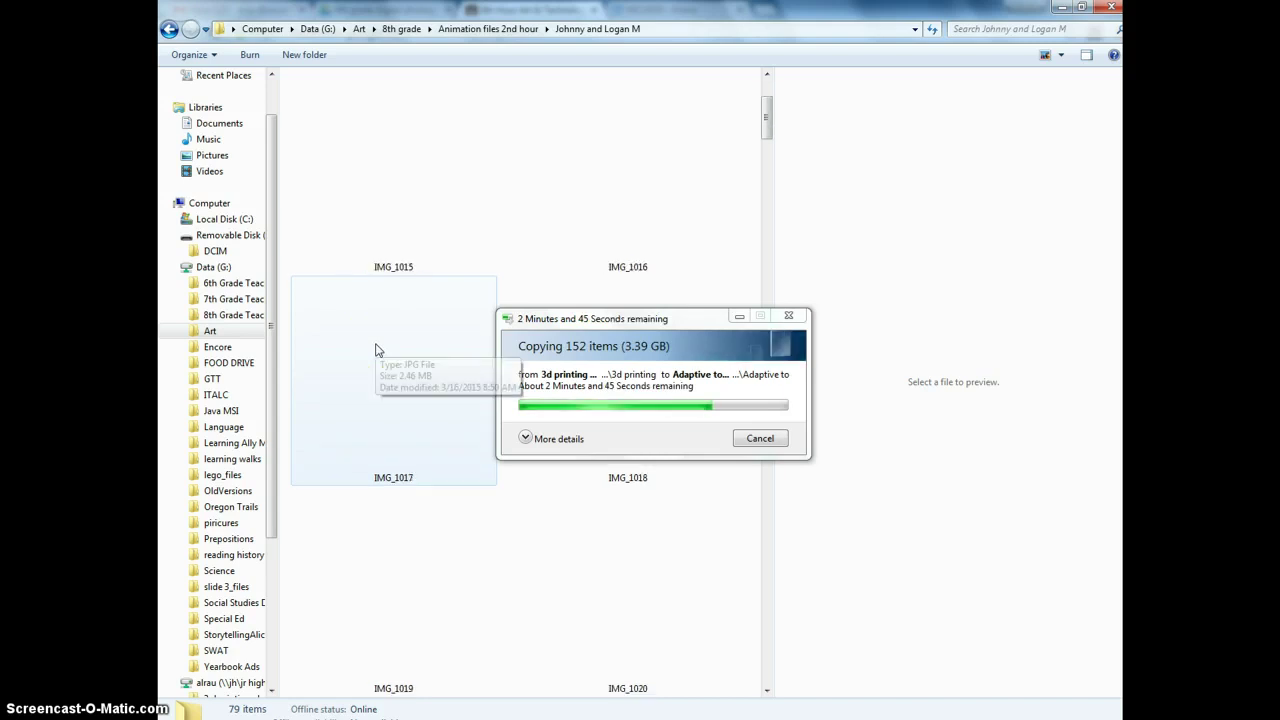
scroll(374, 347, "up", 4)
left_click_drag(414, 314, 635, 237)
left_click(635, 237)
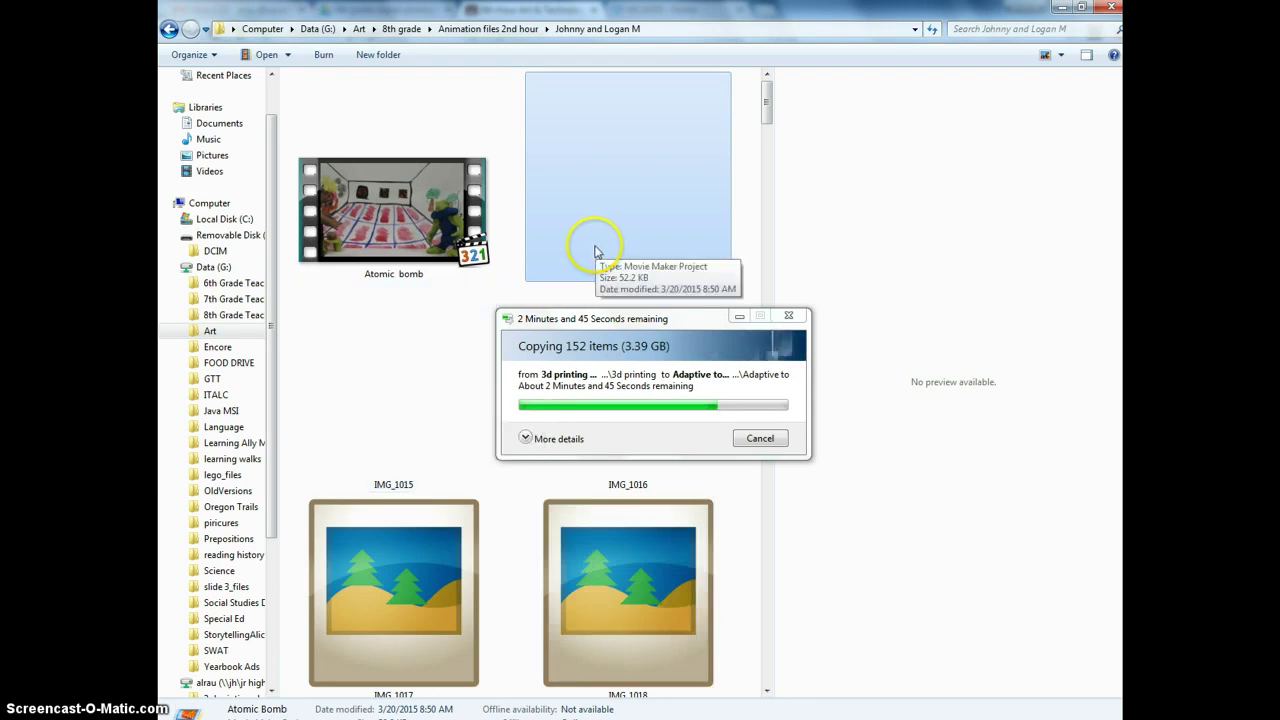
left_click(376, 376)
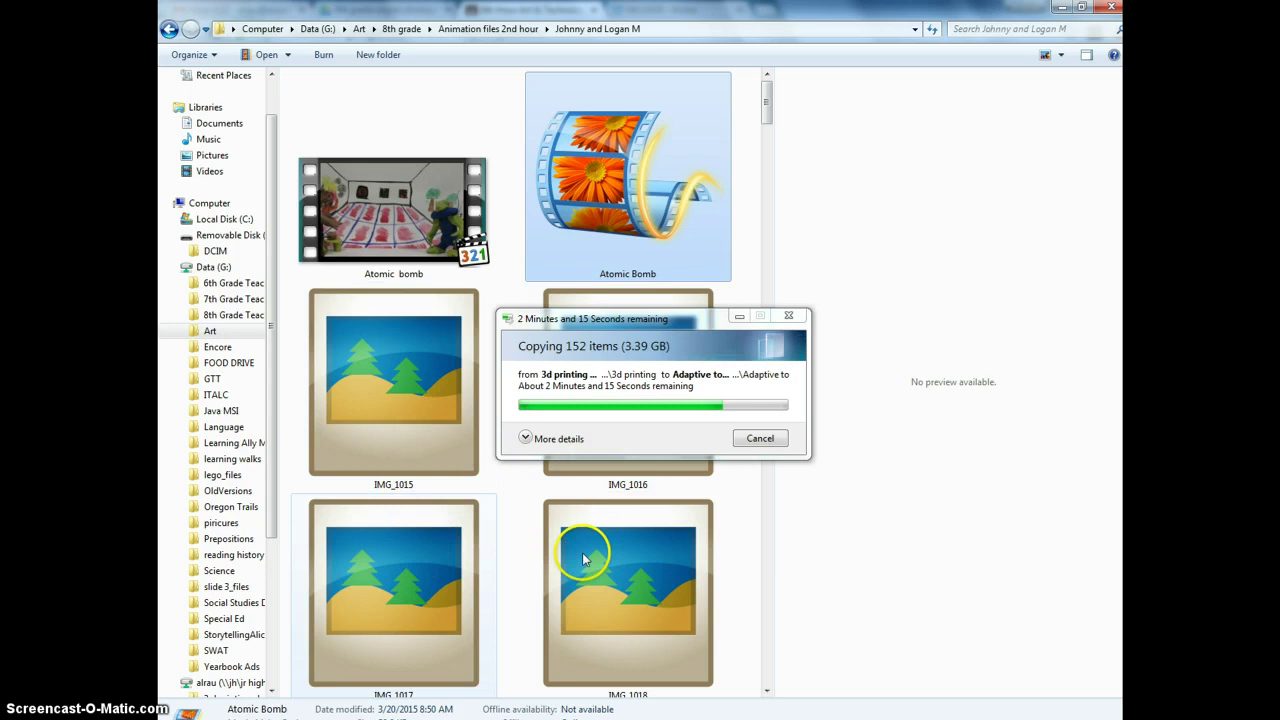
scroll(626, 557, "down", 4)
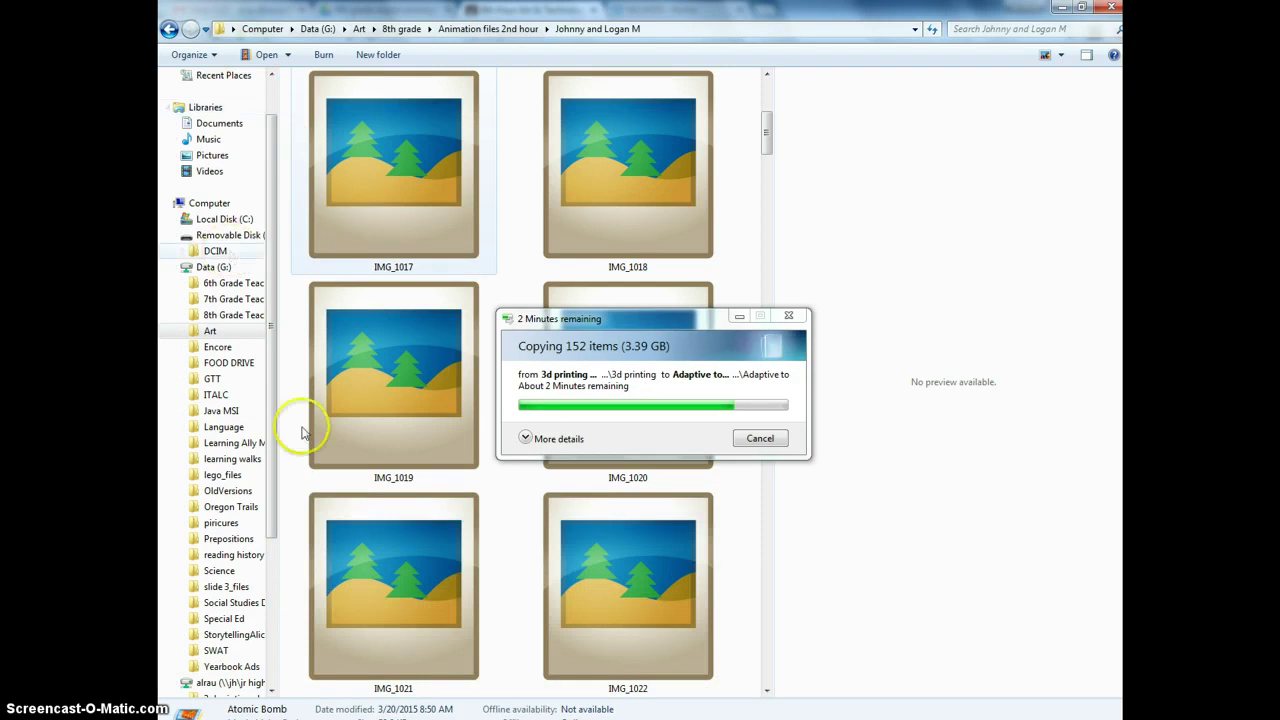
Step: Check the Website folder on the H: drive with the copy progress window moved aside, and return to the drive's root
left_click_drag(270, 420, 272, 483)
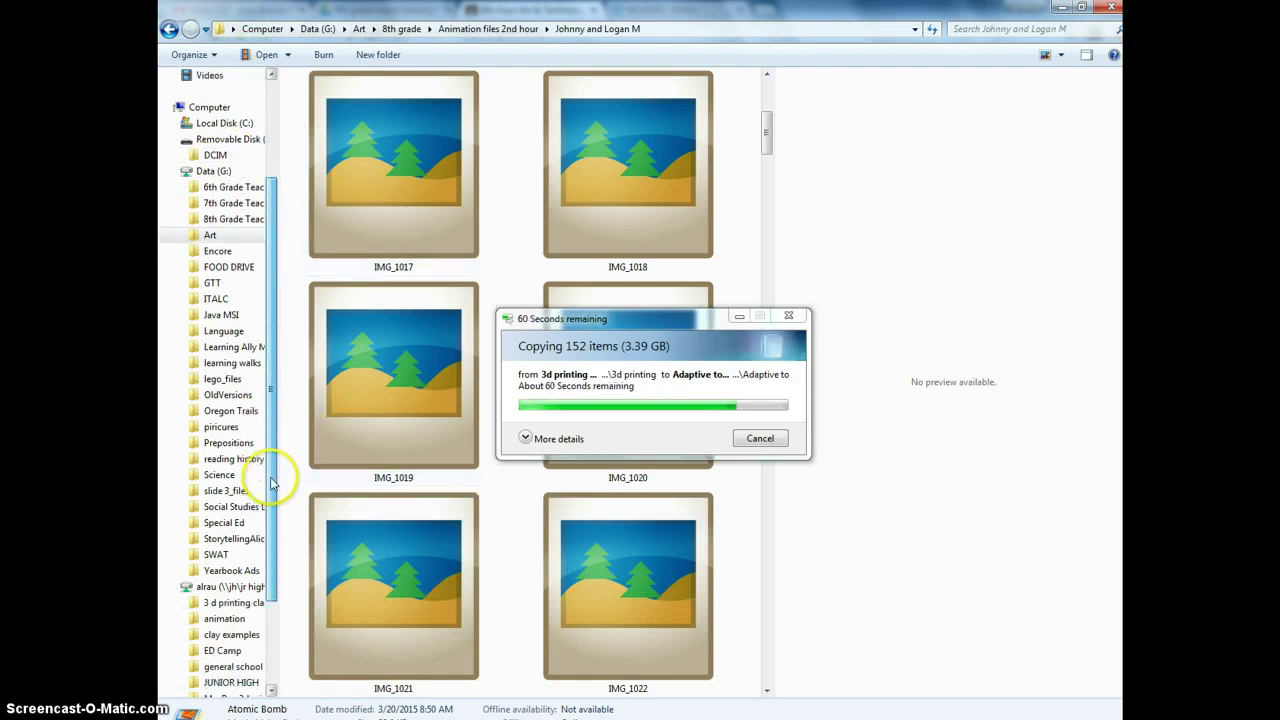
left_click(245, 590)
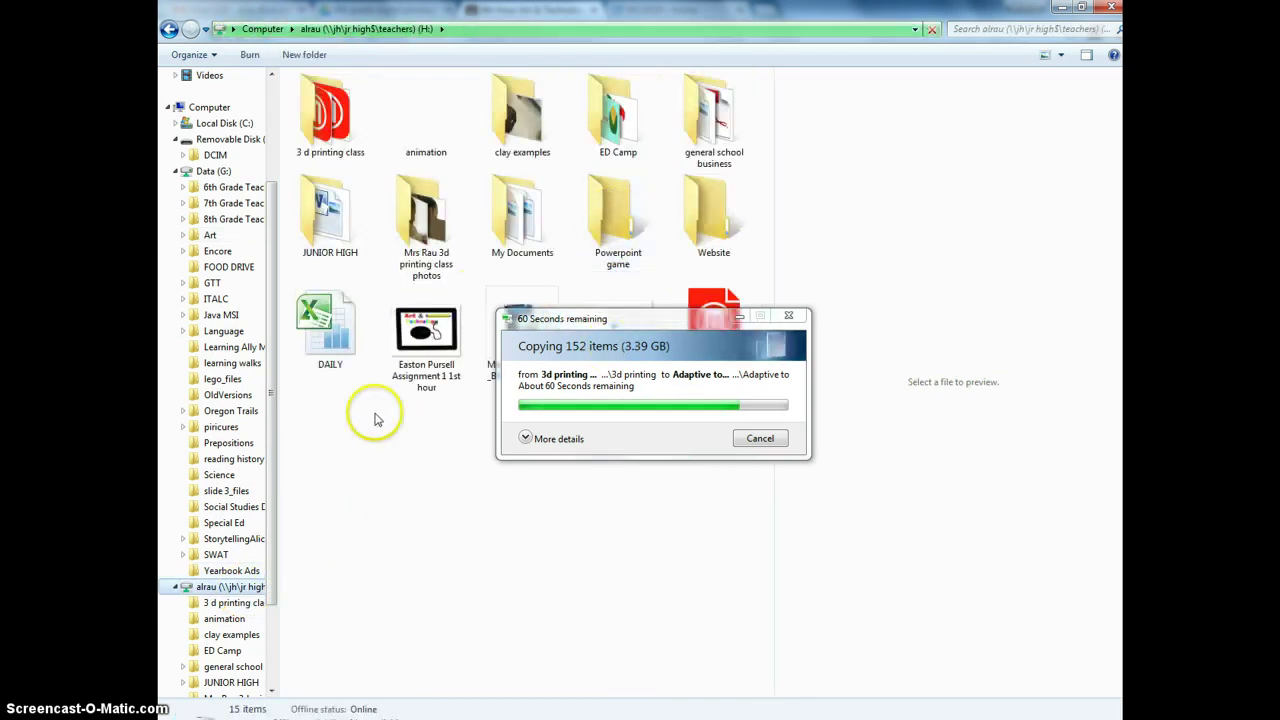
left_click(705, 238)
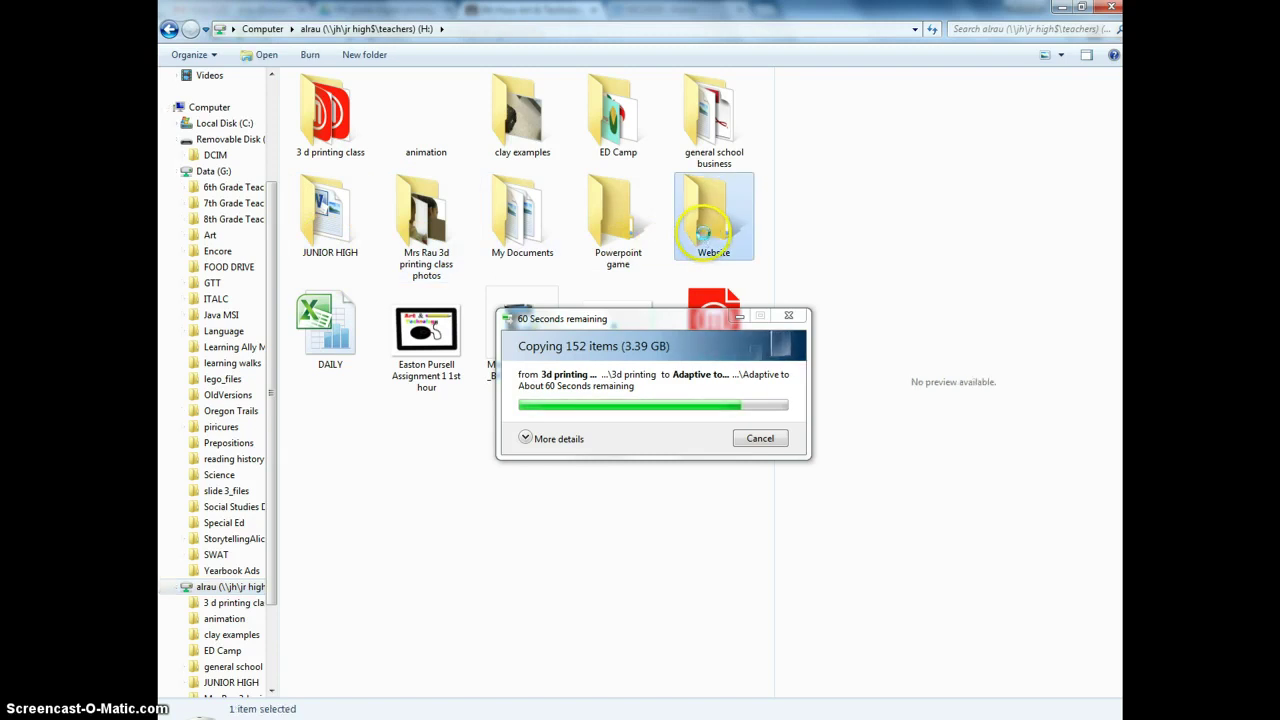
double_click(705, 232)
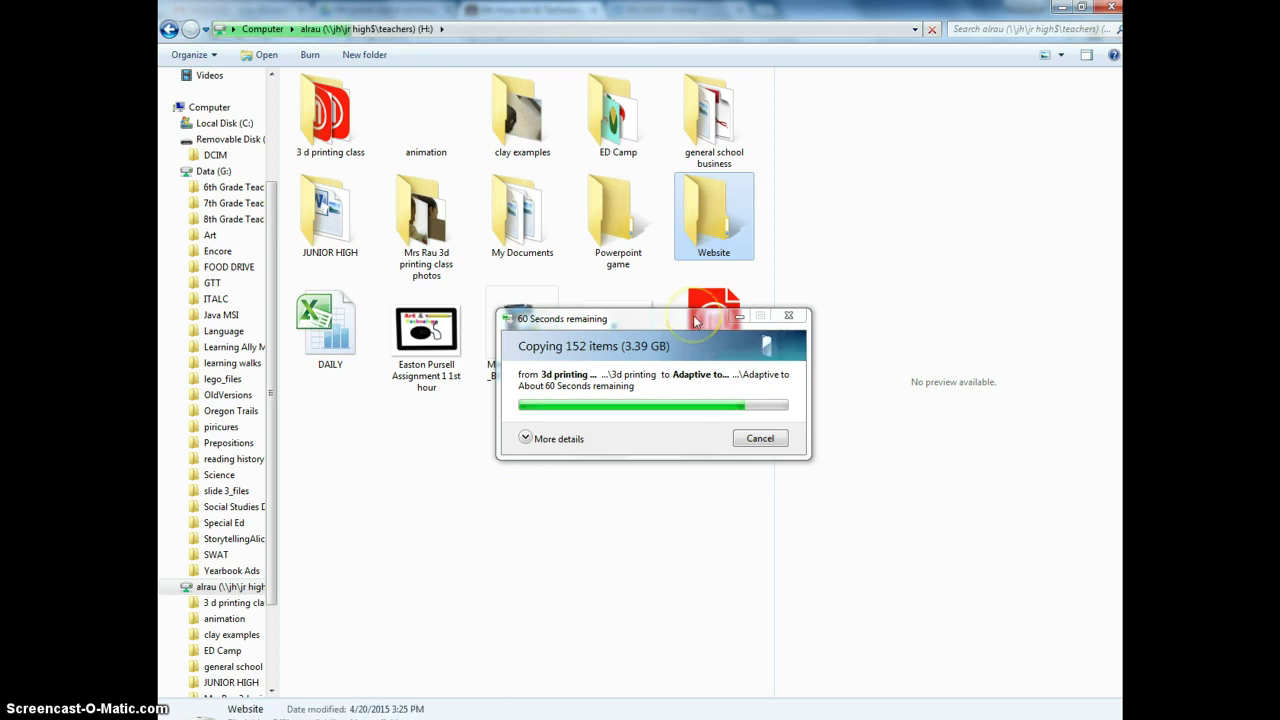
key("Return")
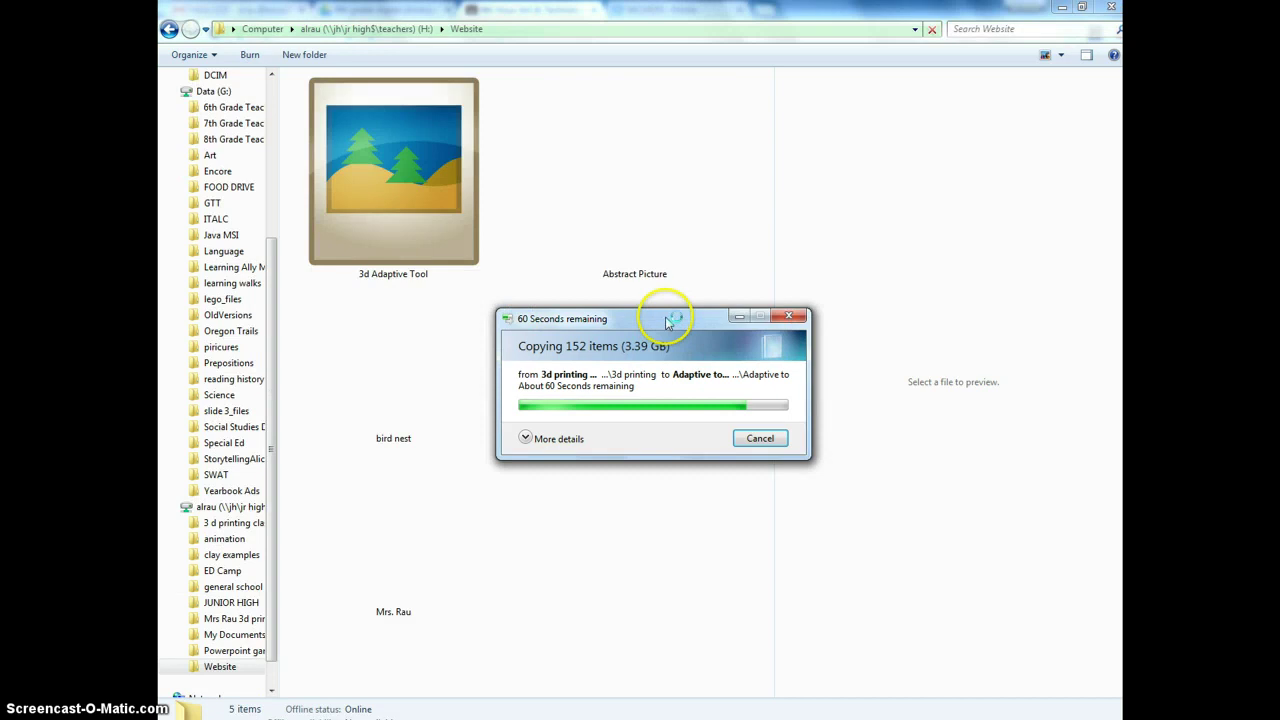
left_click_drag(670, 319, 1000, 545)
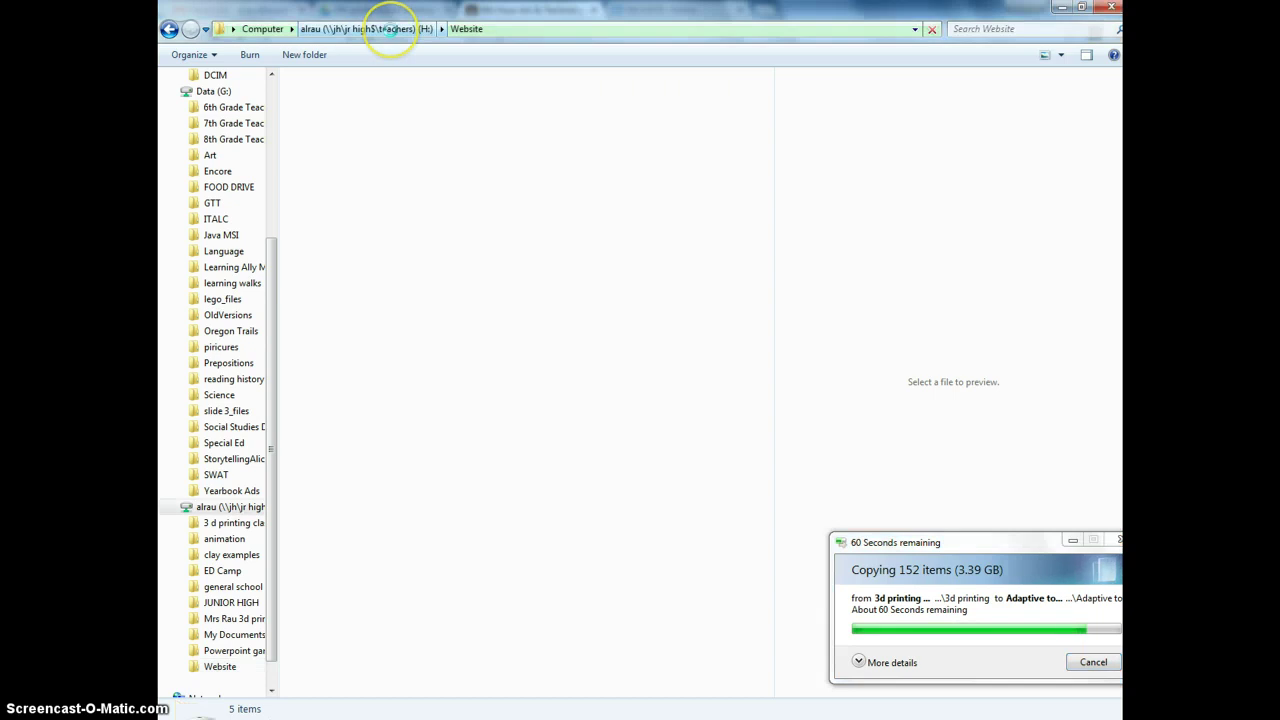
left_click(390, 28)
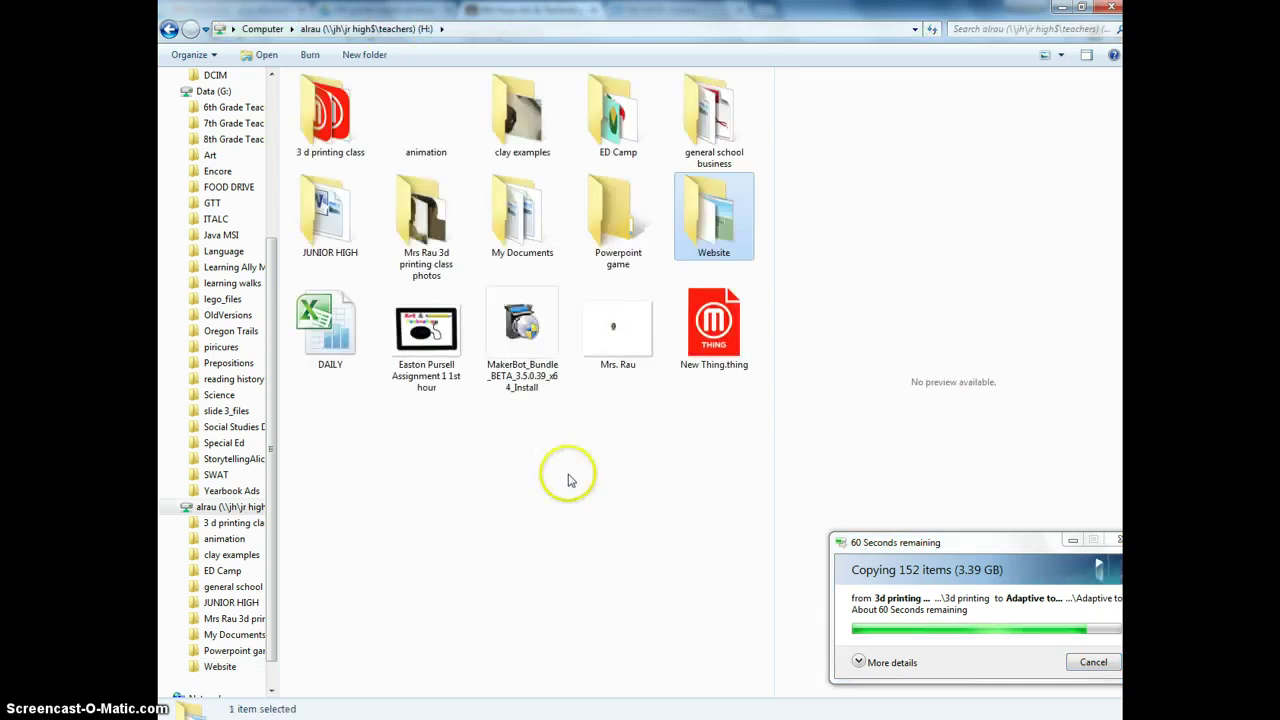